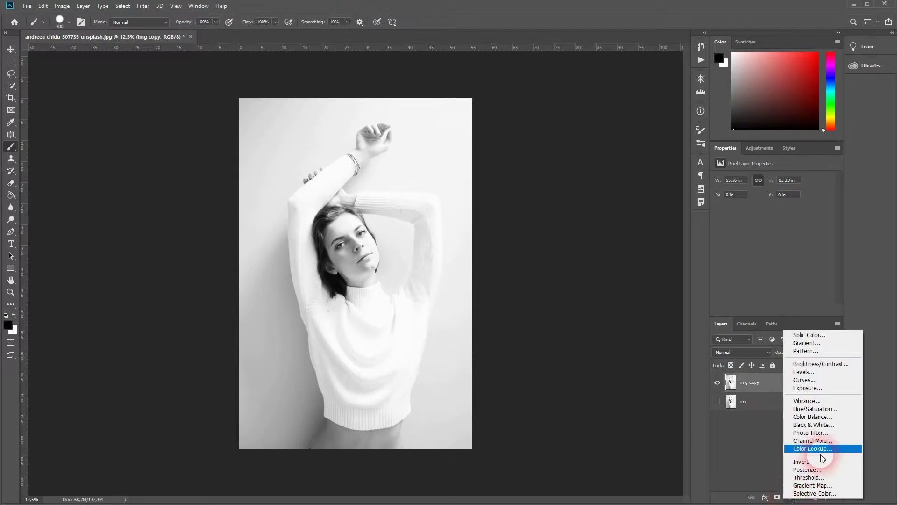
- Add a Hue/Saturation adjustment layer, enable Colorize, and set Hue 153, Saturation 26, Lightness +15
left_click(822, 409)
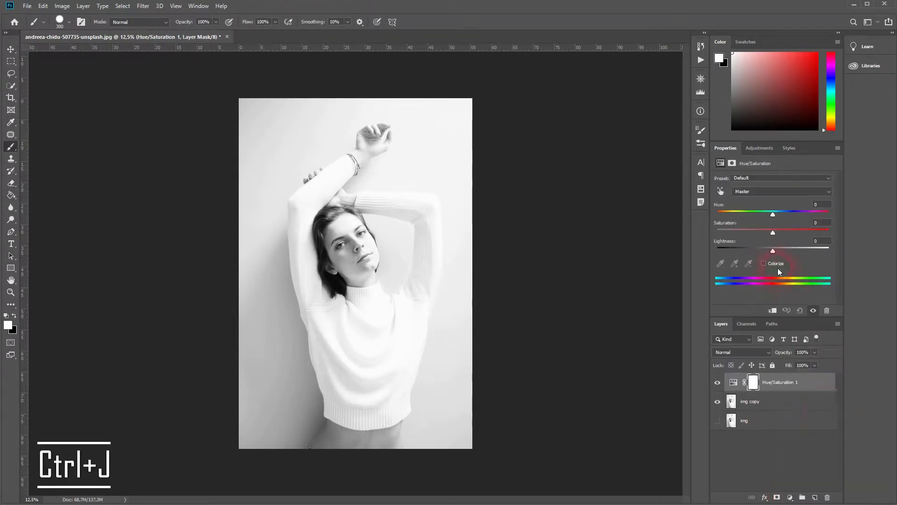
left_click(764, 264)
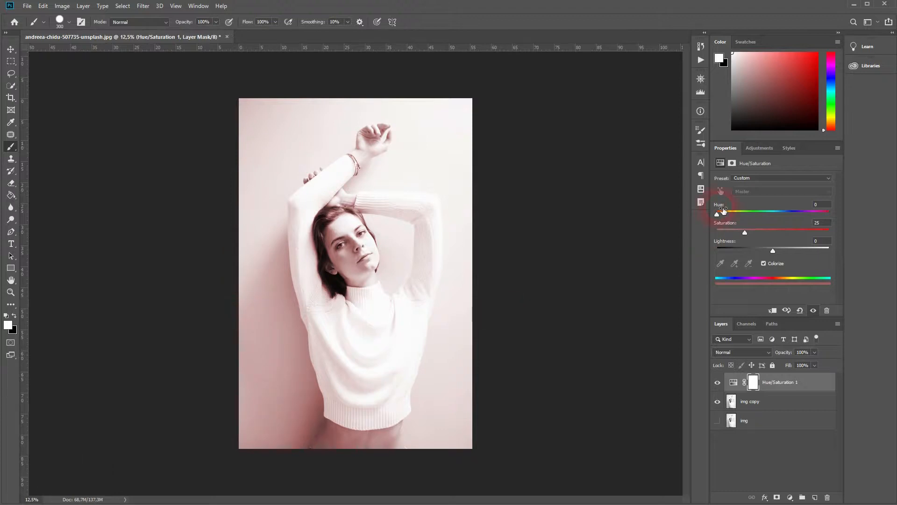
left_click_drag(717, 213, 757, 214)
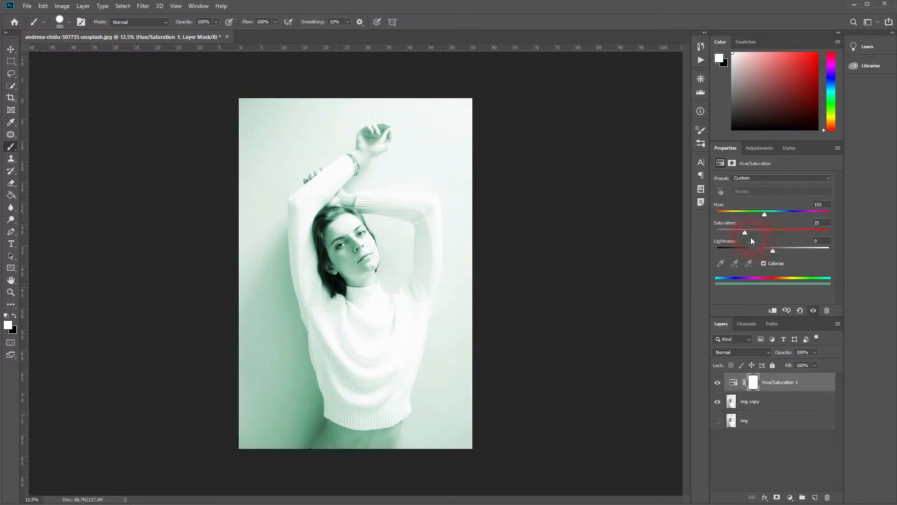
left_click_drag(746, 231, 781, 247)
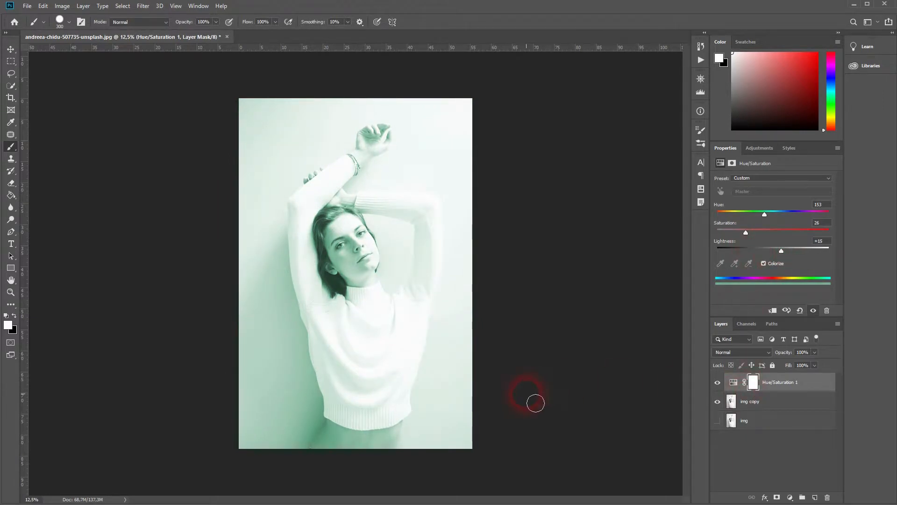
- Invert the adjustment layer's mask so the green tint is hidden
left_click(734, 388)
left_click(754, 382)
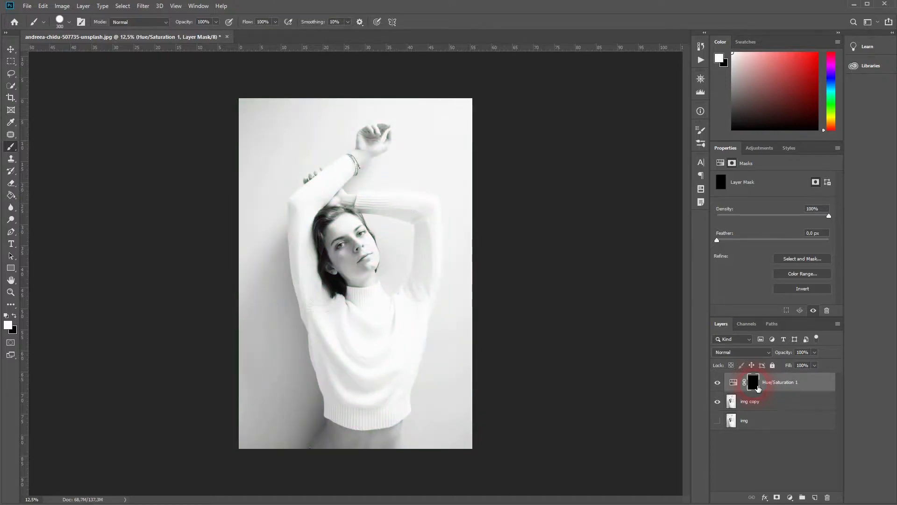
key("ctrl+i")
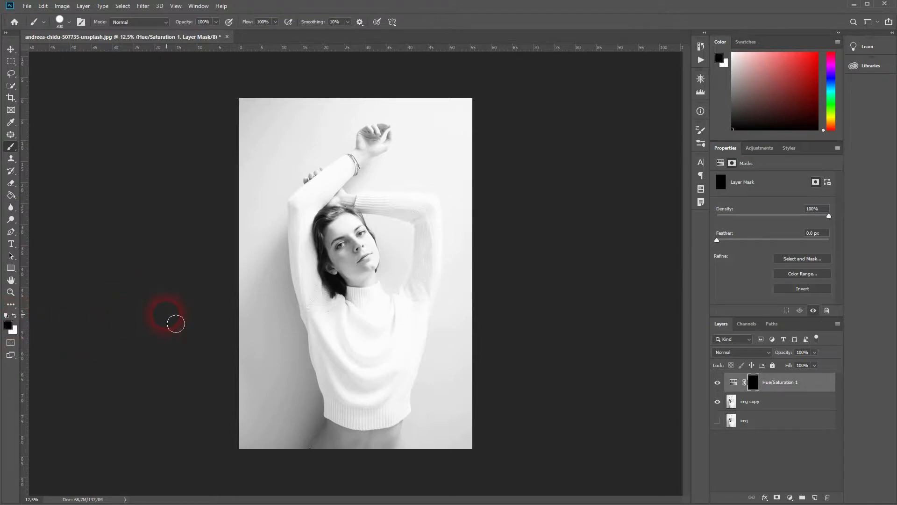
- Paint a test stroke on the mask and undo it
mouse_move(256, 293)
left_mouse_down()
mouse_move(258, 336)
mouse_move(259, 411)
left_mouse_up()
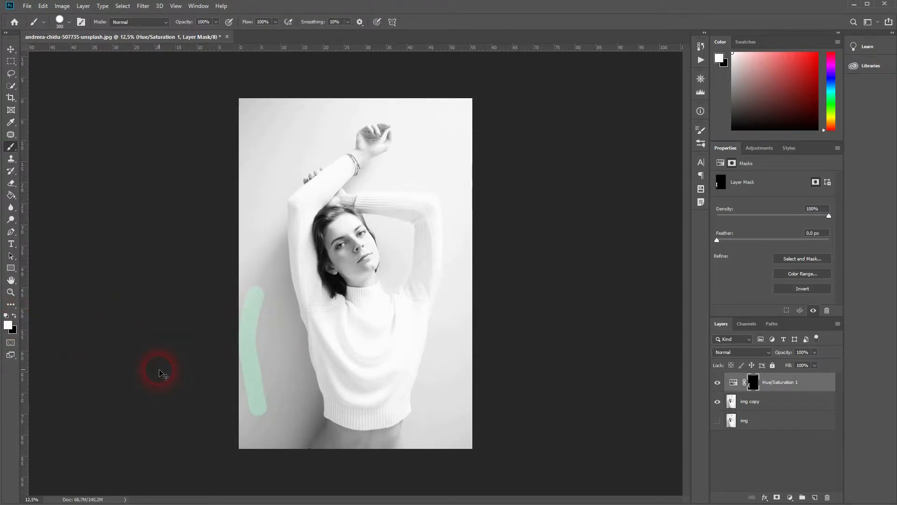
key("ctrl+z")
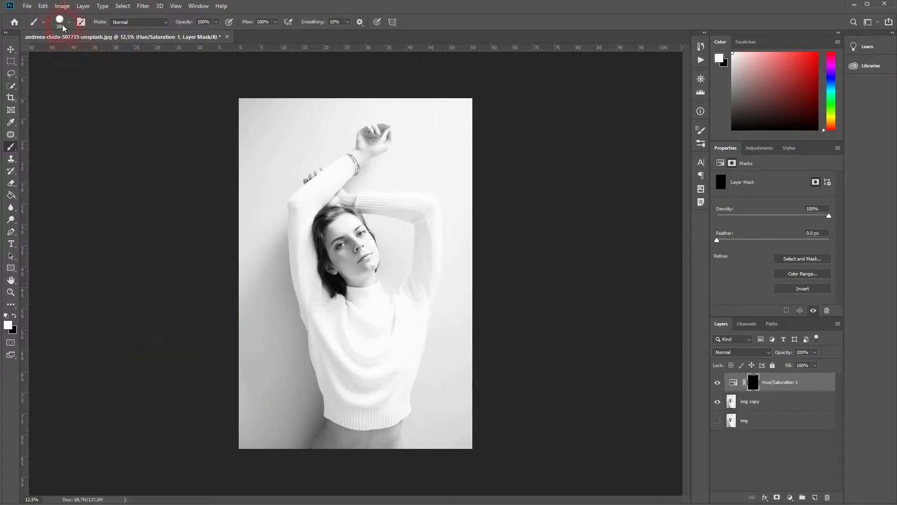
- Choose the soft round brush preset and paint a test stroke on the mask near the top left
left_click(64, 28)
left_click(71, 134)
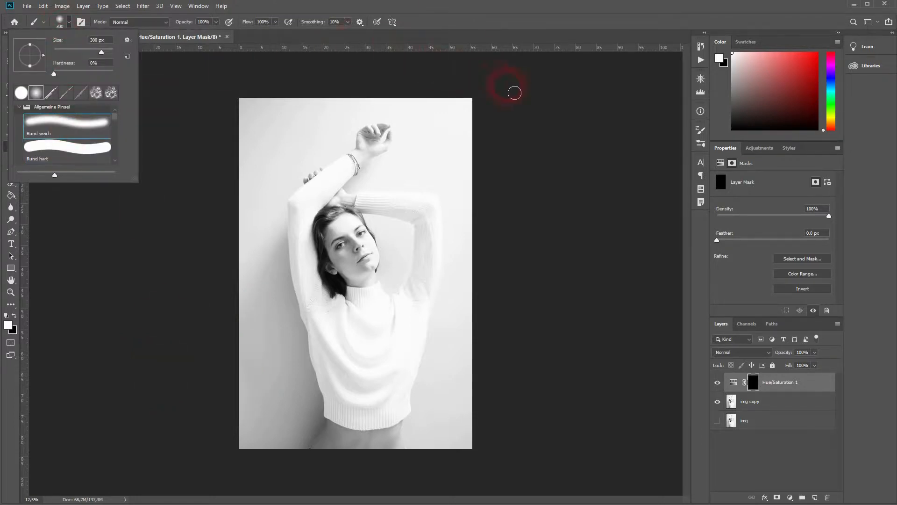
left_click_drag(260, 131, 256, 214)
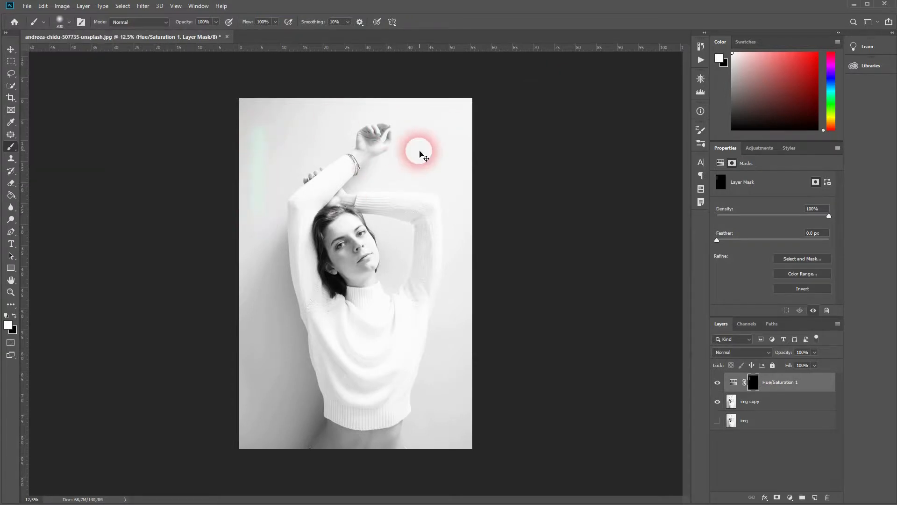
- Select the img copy layer and build a Quick Selection around the woman
left_click_drag(11, 92, 35, 88)
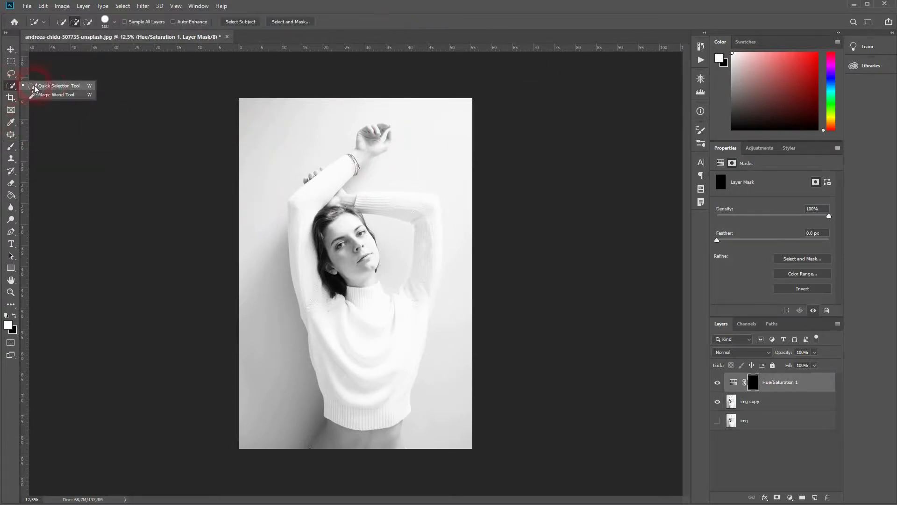
left_click(67, 88)
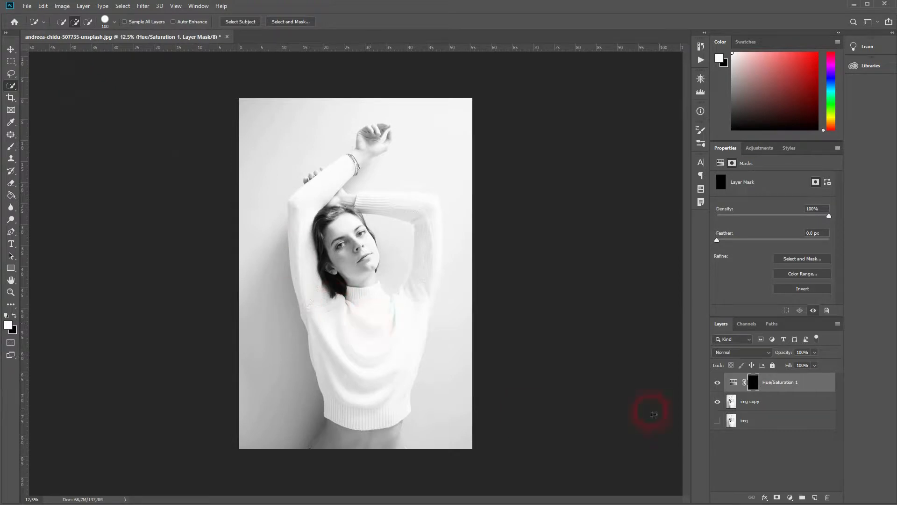
left_click(763, 404)
mouse_move(399, 356)
left_mouse_down()
mouse_move(363, 320)
mouse_move(276, 437)
mouse_move(425, 295)
mouse_move(377, 173)
mouse_move(400, 428)
left_mouse_up()
scroll(400, 427, "up", 10)
left_click_drag(184, 187, 325, 465)
left_click_drag(411, 201, 341, 468)
left_click_drag(185, 186, 229, 425)
left_click_drag(129, 243, 282, 406)
left_click_drag(225, 96, 507, 274)
left_click_drag(341, 108, 298, 318)
left_click_drag(550, 131, 477, 289)
left_click_drag(421, 232, 364, 289)
left_click_drag(112, 421, 434, 187)
mouse_move(362, 222)
left_mouse_down()
mouse_move(271, 276)
mouse_move(284, 274)
left_mouse_up()
- Switch to subtract mode with a smaller brush and remove the fingers' background from the selection
left_click(88, 22)
key("bracketleft")
key("bracketleft")
key("bracketleft")
key("bracketleft")
key("bracketleft")
key("bracketleft")
key("bracketleft")
key("bracketleft")
key("bracketleft")
left_click_drag(312, 234, 318, 251)
left_click_drag(342, 214, 346, 227)
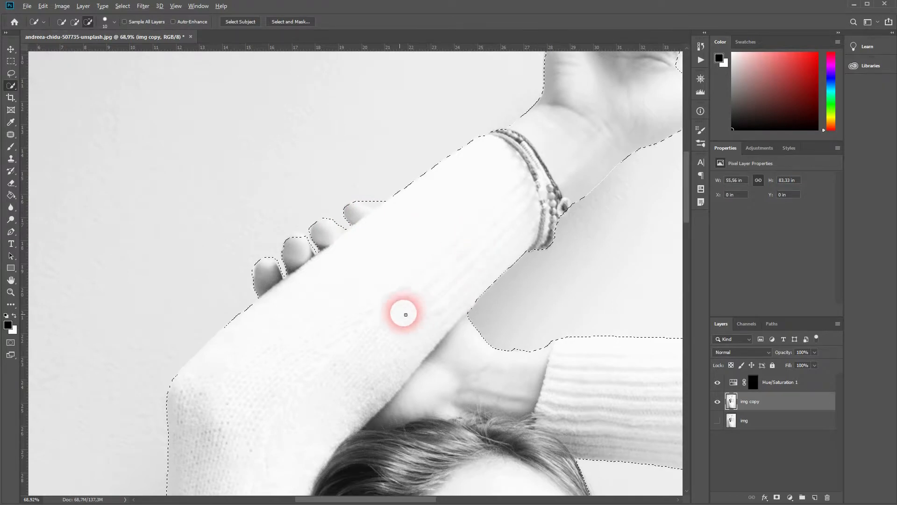
scroll(405, 310, "down", 5)
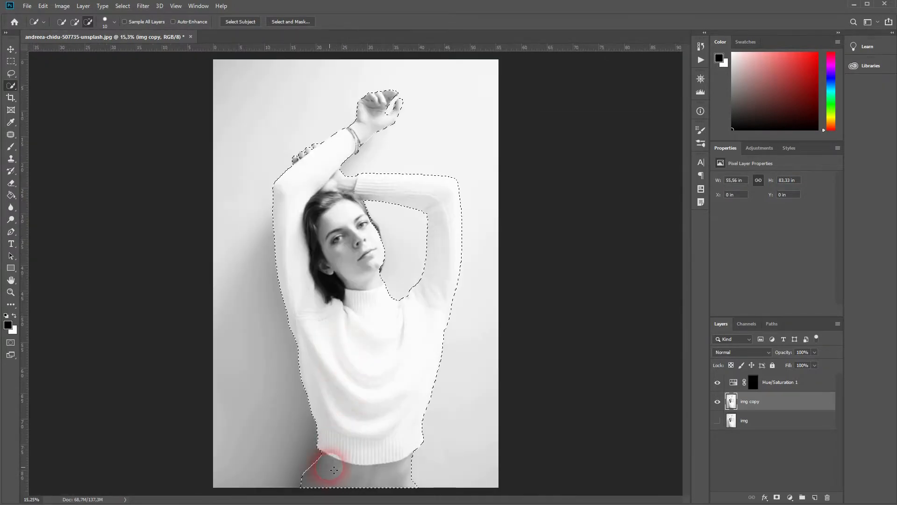
- Inverse the selection so the background is selected
left_click(123, 6)
left_click(143, 41)
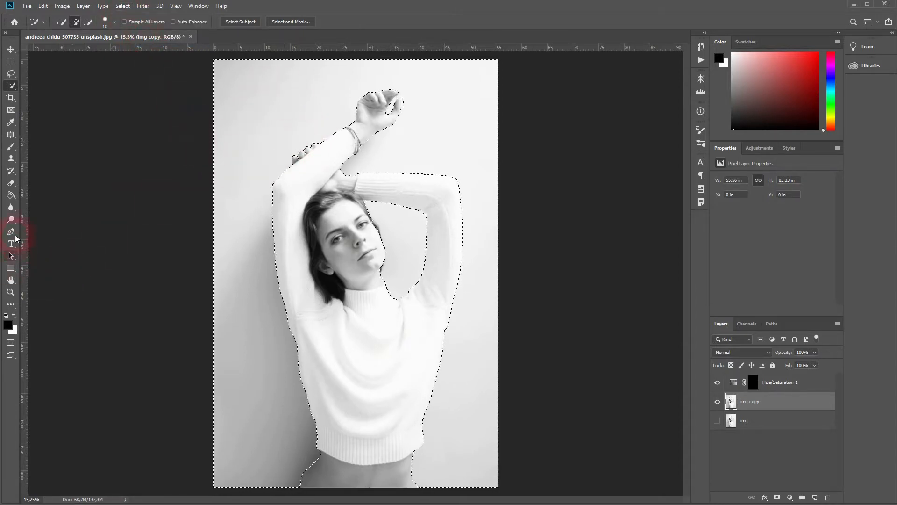
- With the Paint Bucket, fill the background on the Hue/Saturation mask with white, deselect, and fill the gap beside the head
left_click(11, 194)
left_click(229, 257)
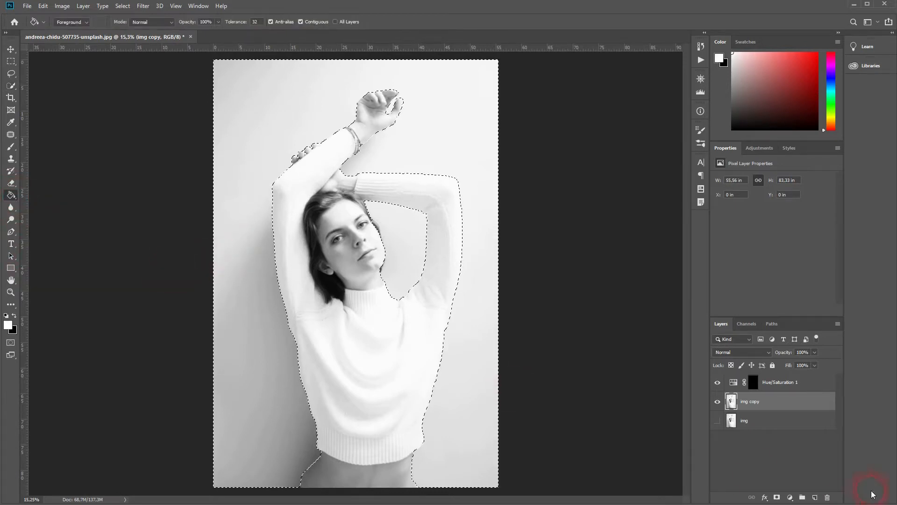
left_click(753, 381)
left_click(252, 333)
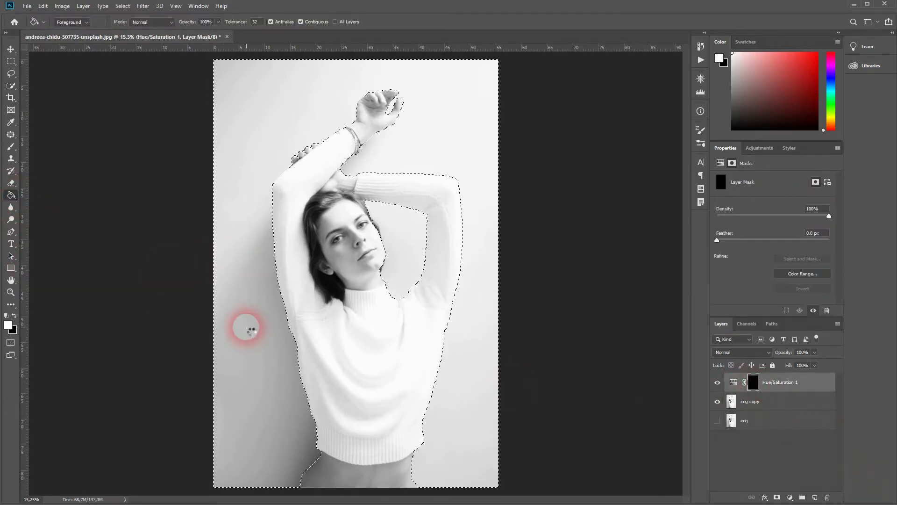
left_click(477, 265)
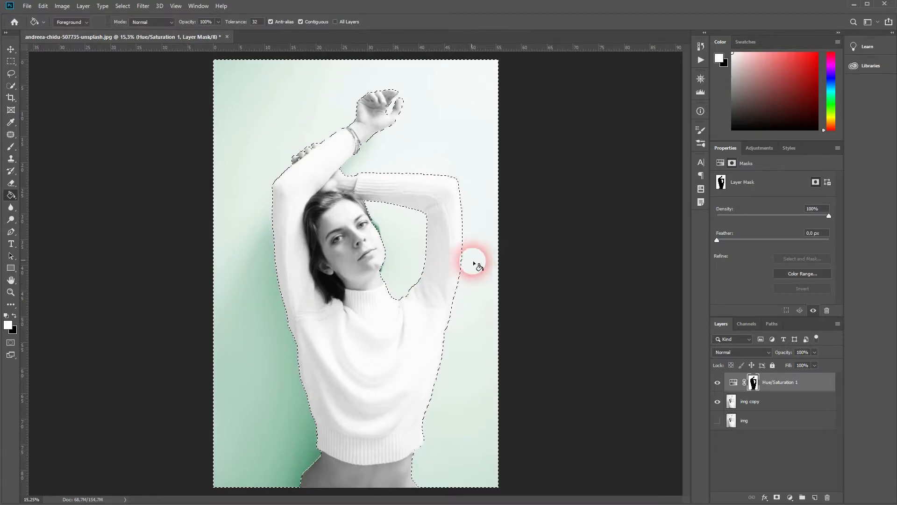
key("ctrl+d")
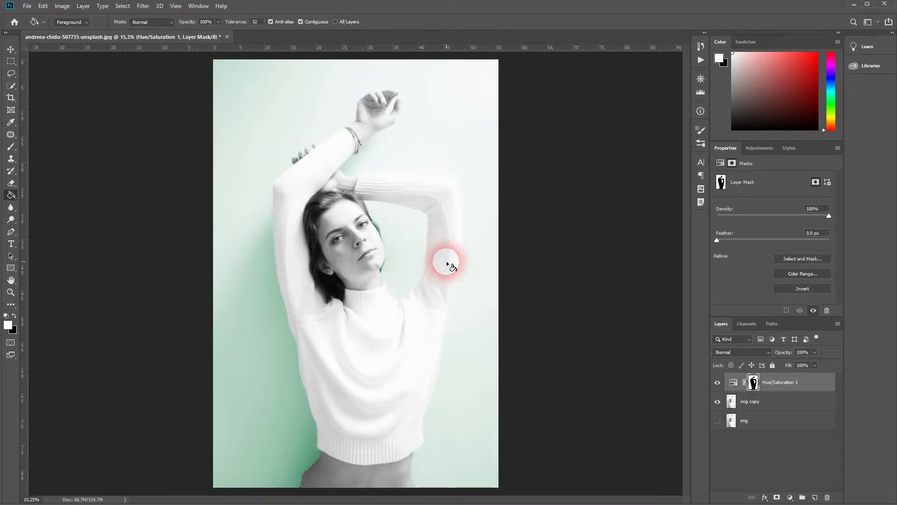
left_click(375, 226)
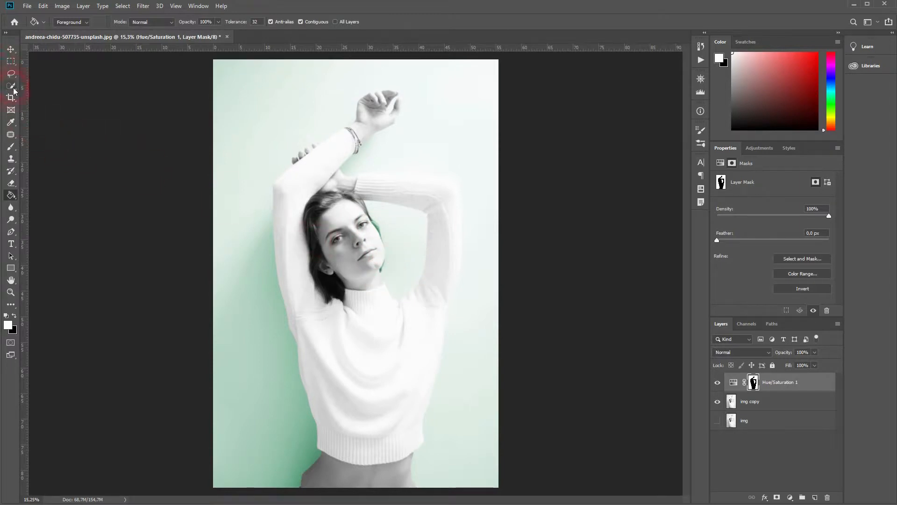
- Set the brush to 30 px and paint black on the mask over the tinted hair edge
left_click(11, 147)
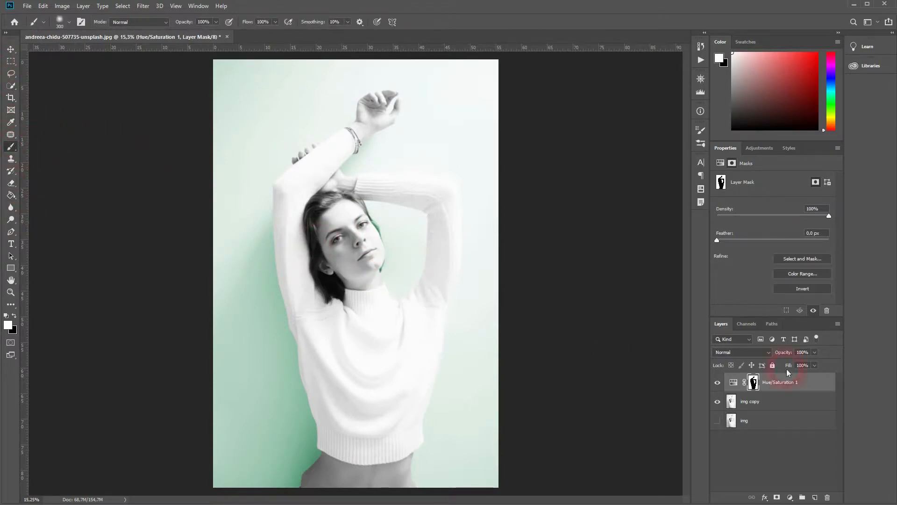
scroll(425, 310, "up", 5)
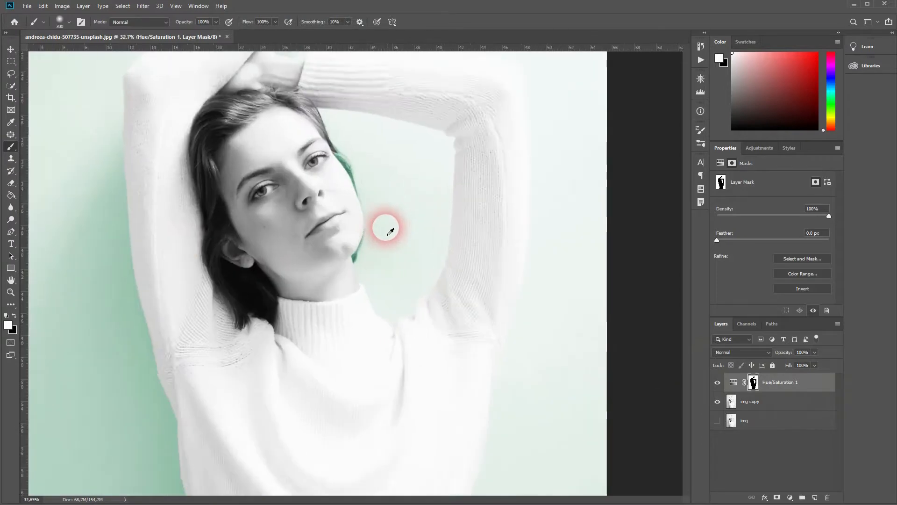
key("ctrl+d")
scroll(400, 189, "up", 5)
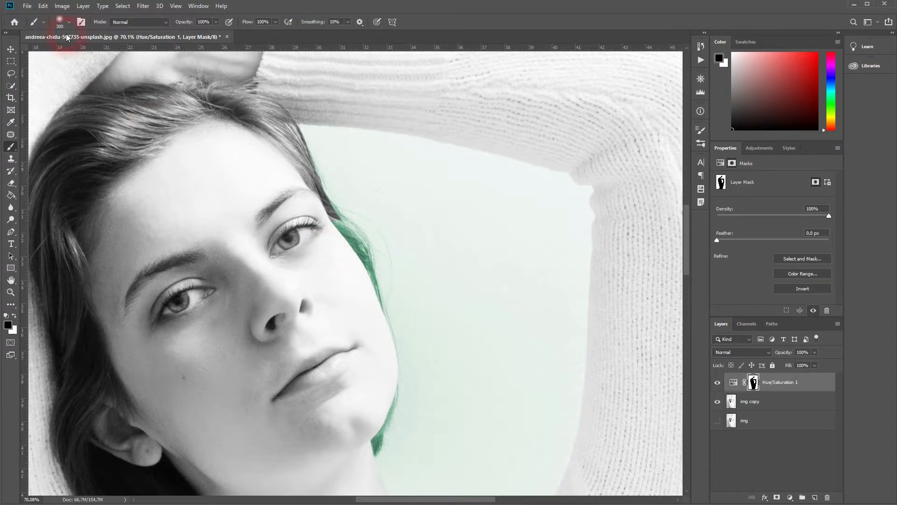
left_click(59, 21)
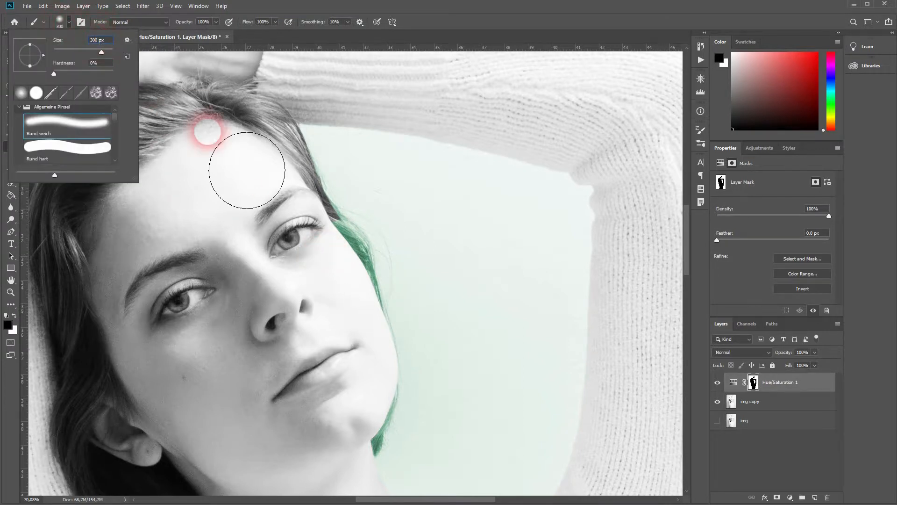
type("30")
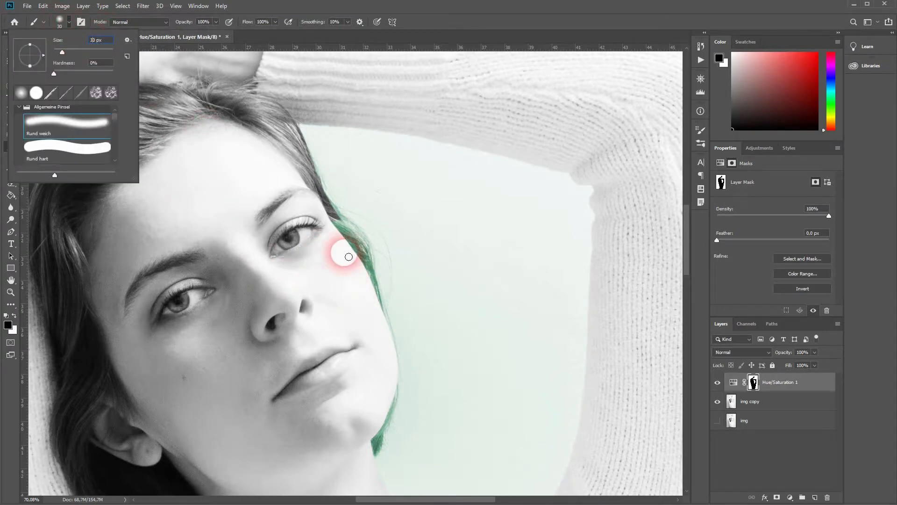
key("Return")
mouse_move(353, 241)
left_mouse_down()
mouse_move(333, 209)
mouse_move(357, 233)
mouse_move(358, 242)
mouse_move(351, 238)
mouse_move(368, 274)
mouse_move(357, 231)
mouse_move(367, 243)
mouse_move(405, 373)
mouse_move(396, 444)
mouse_move(377, 448)
mouse_move(379, 441)
mouse_move(380, 457)
mouse_move(403, 370)
mouse_move(356, 241)
mouse_move(402, 449)
mouse_move(379, 452)
left_mouse_up()
key("x")
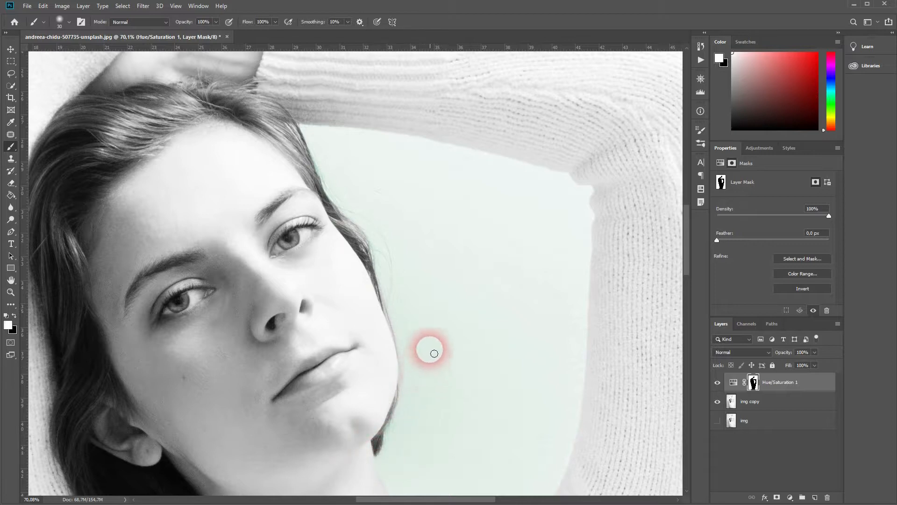
- Zoom in and paint white on the mask along the background beside the hair
scroll(407, 369, "up", 4)
scroll(408, 368, "up", 3)
mouse_move(408, 374)
left_mouse_down()
mouse_move(425, 401)
mouse_move(342, 99)
left_mouse_up()
left_click_drag(332, 88, 382, 311)
left_click(360, 158, "alt")
left_click_drag(363, 161, 407, 340)
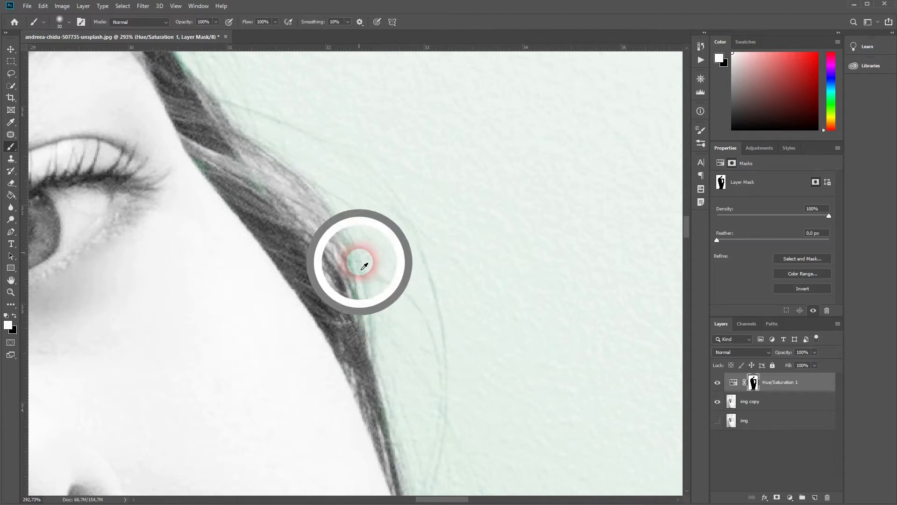
- Paint black over the fine hair strands on the mask and fit the image to the screen
key("x")
left_click_drag(373, 258, 380, 317)
left_click_drag(233, 109, 338, 347)
key("ctrl+0")
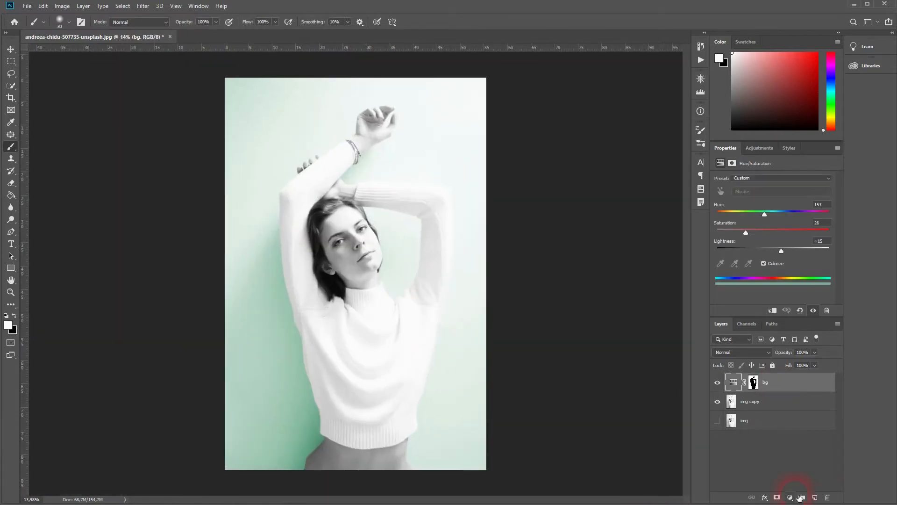
- Add a second Hue/Saturation layer, enable Colorize, and set Hue 26, Saturation 33, Lightness -9
left_click(790, 497)
left_click(832, 405)
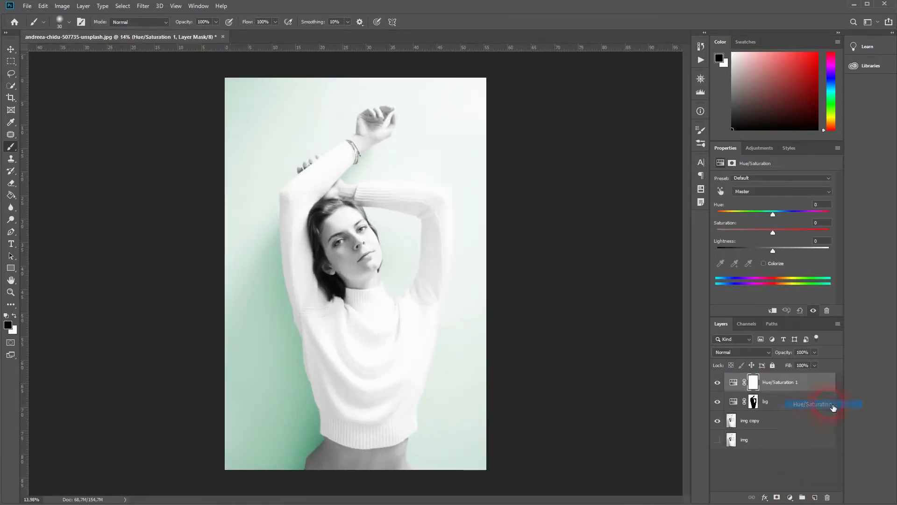
left_click(764, 263)
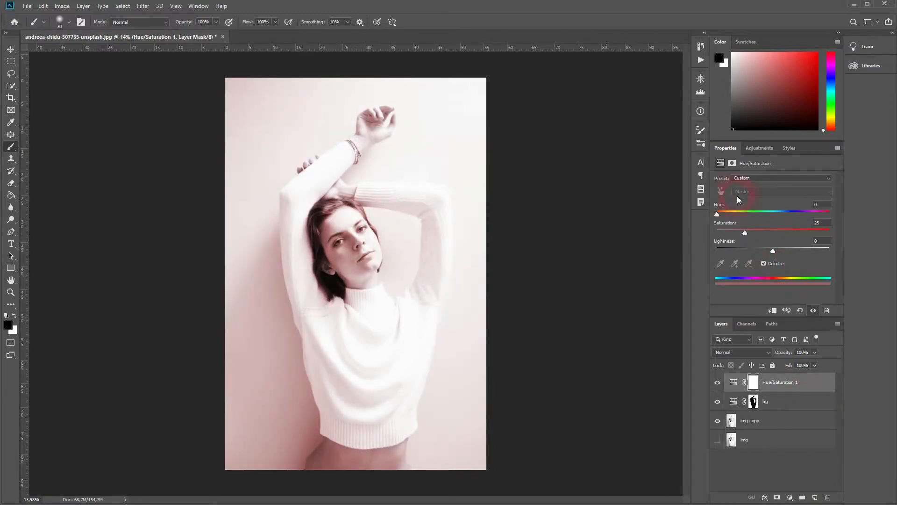
left_click_drag(717, 214, 723, 216)
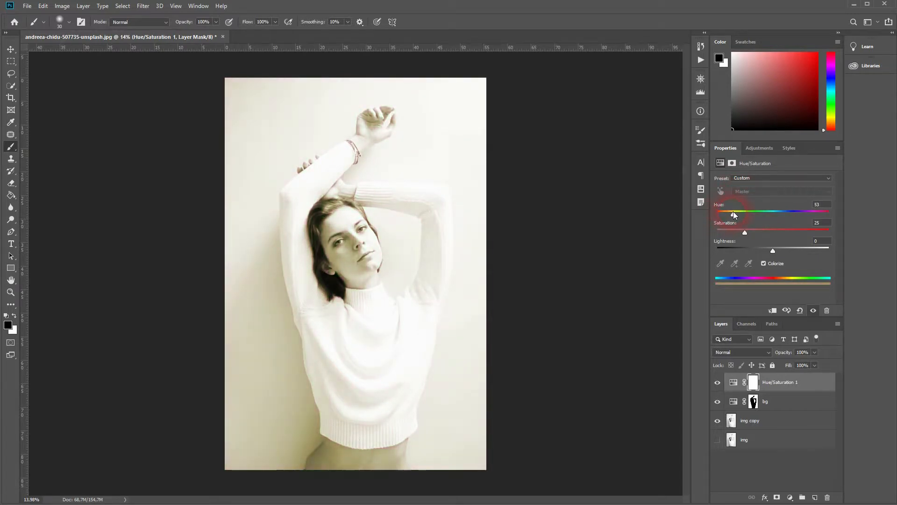
left_click_drag(735, 214, 729, 216)
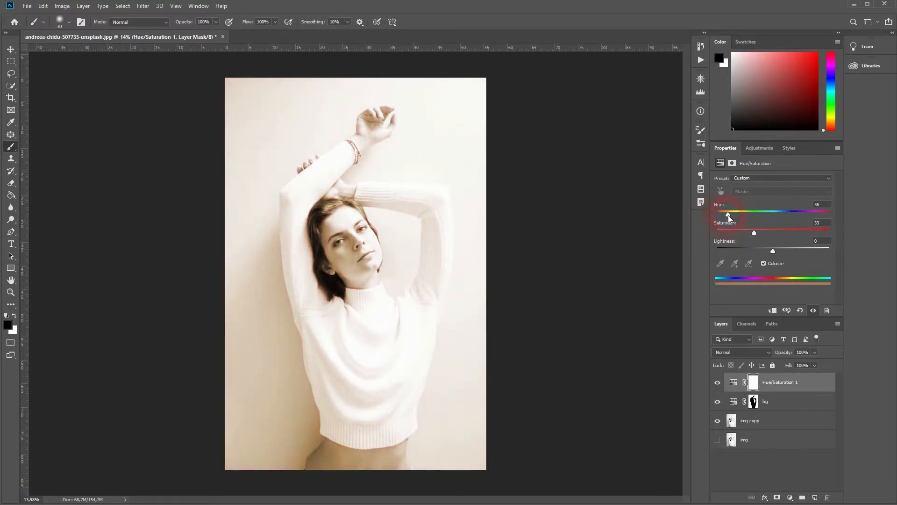
left_click_drag(725, 215, 725, 215)
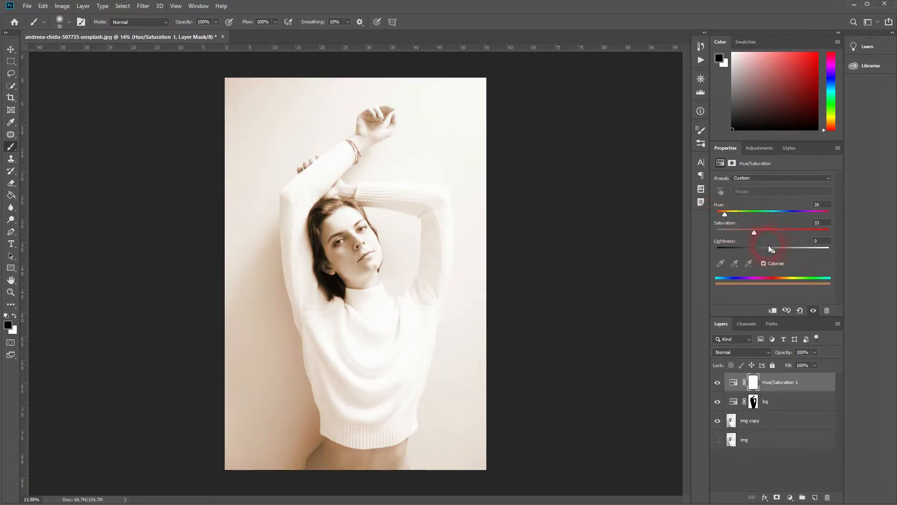
left_click_drag(773, 251, 769, 248)
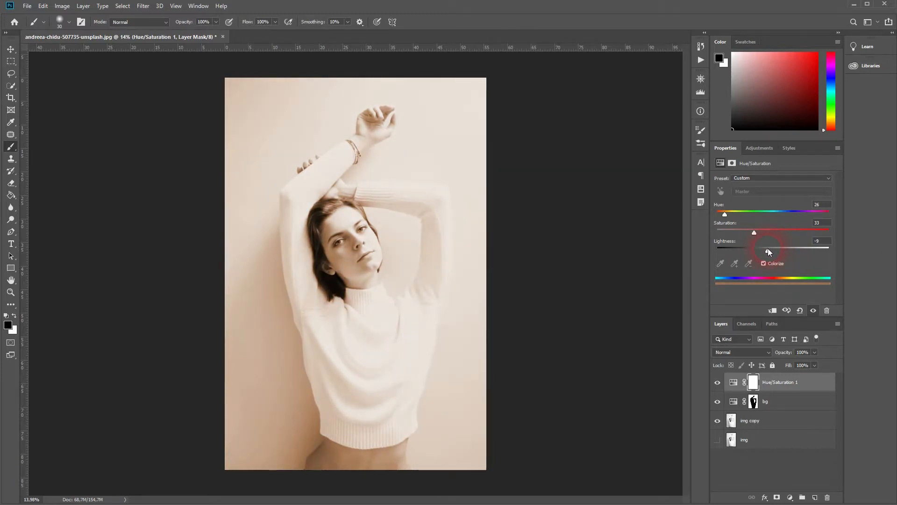
- Invert the new adjustment layer's mask to hide the warm tint
left_click(755, 388)
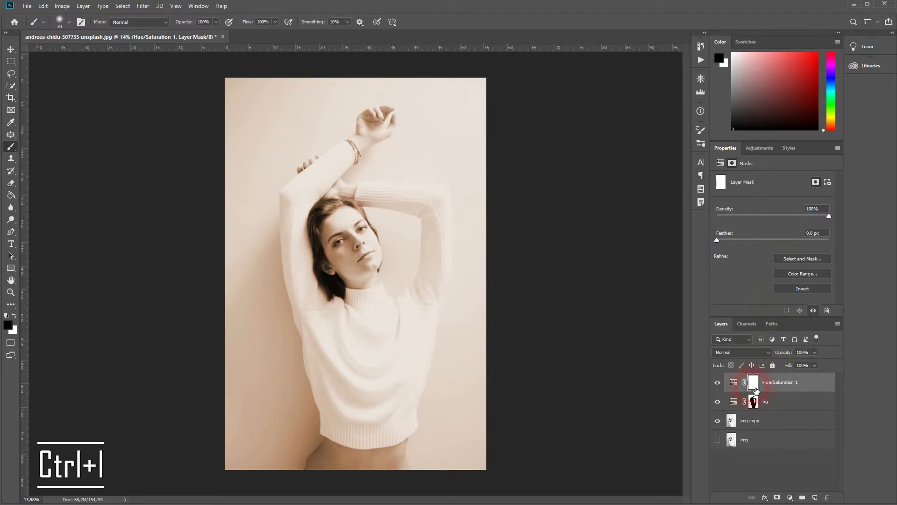
key("ctrl+i")
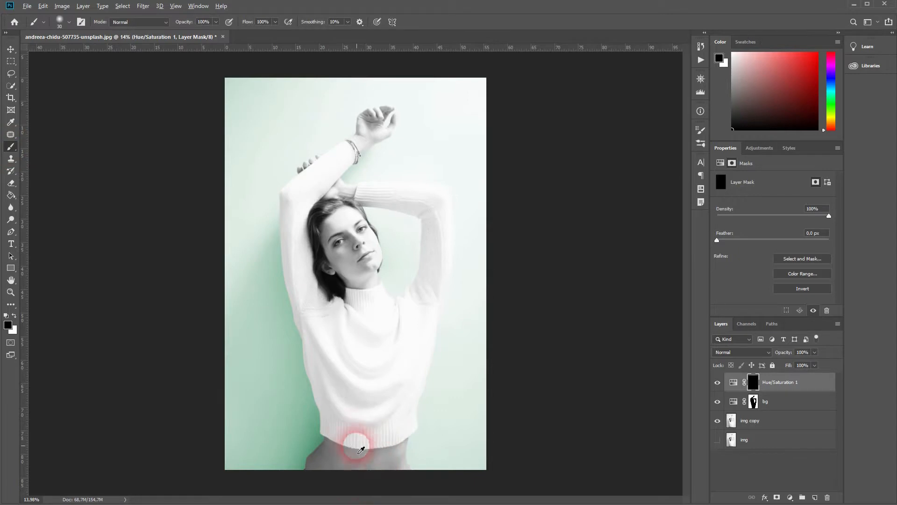
scroll(362, 421, "up", 5)
left_click_drag(352, 403, 341, 72)
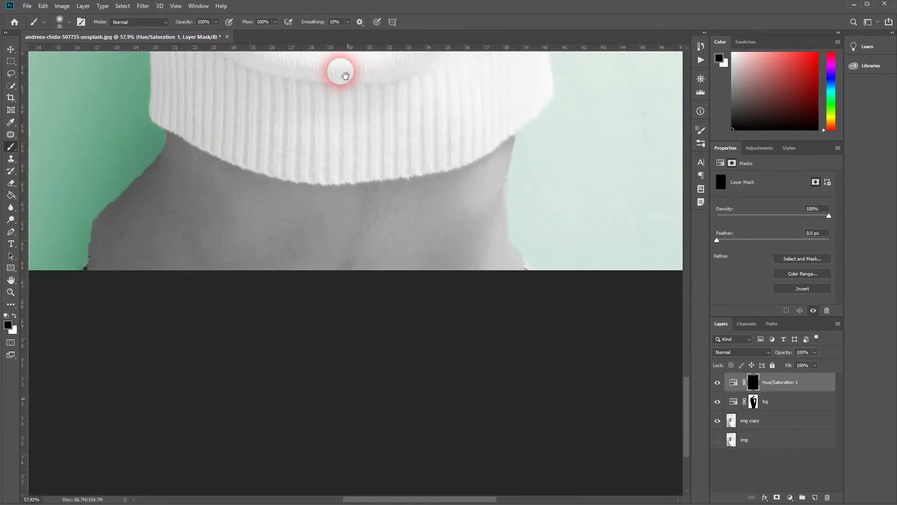
- Paint white over the neck on the warm-tint layer's mask and set the brush size to 100
key("x")
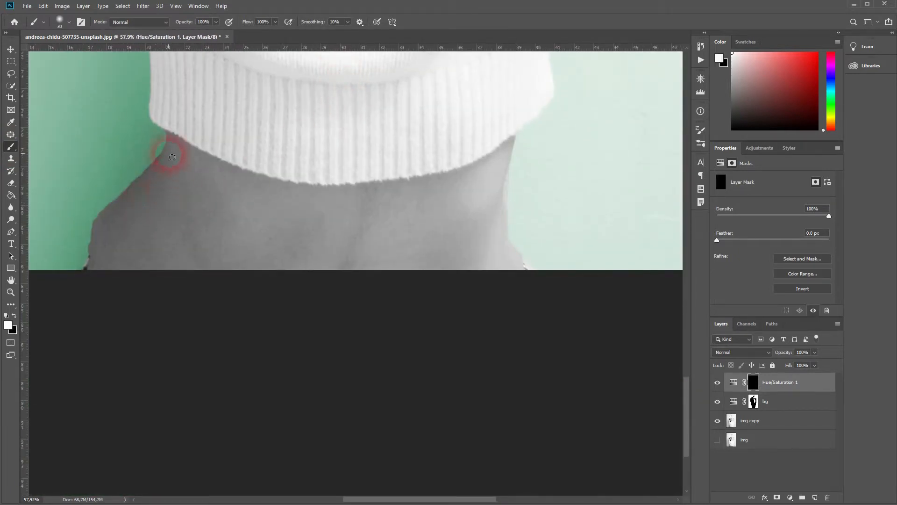
mouse_move(235, 213)
left_mouse_down()
mouse_move(420, 270)
mouse_move(493, 311)
left_mouse_up()
right_click(225, 127)
type("100")
key("Return")
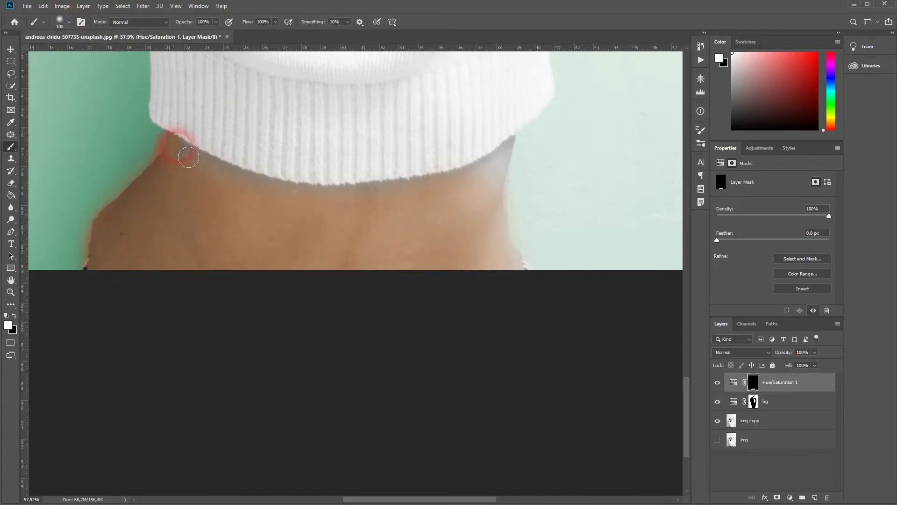
- Touch up the background layer's mask along the edge beside the neck
left_click(753, 401)
key("x")
mouse_move(98, 237)
left_mouse_down()
mouse_move(124, 157)
mouse_move(74, 216)
mouse_move(80, 224)
left_mouse_up()
key("x")
- Return to the warm-tint layer's mask and paint white over the face and chin
key("alt+bracketright")
key("x")
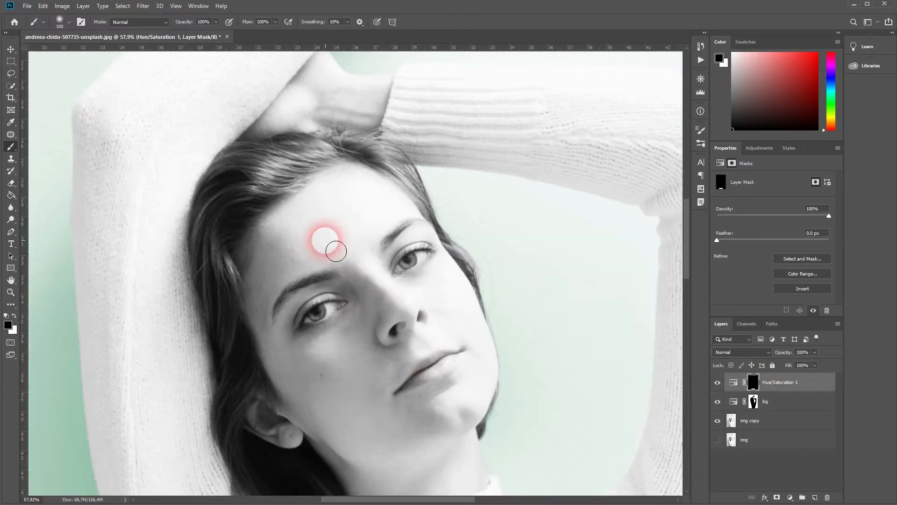
mouse_move(327, 240)
left_mouse_down()
mouse_move(276, 230)
mouse_move(362, 172)
mouse_move(393, 266)
mouse_move(450, 254)
mouse_move(453, 282)
mouse_move(455, 274)
mouse_move(485, 345)
mouse_move(435, 294)
mouse_move(397, 303)
mouse_move(404, 330)
mouse_move(393, 339)
mouse_move(467, 346)
mouse_move(388, 372)
mouse_move(311, 299)
mouse_move(320, 370)
mouse_move(386, 290)
mouse_move(301, 432)
mouse_move(341, 407)
left_mouse_up()
mouse_move(405, 447)
left_mouse_down()
mouse_move(344, 317)
mouse_move(296, 310)
mouse_move(410, 187)
mouse_move(337, 300)
mouse_move(353, 373)
left_mouse_up()
scroll(353, 373, "down", 2)
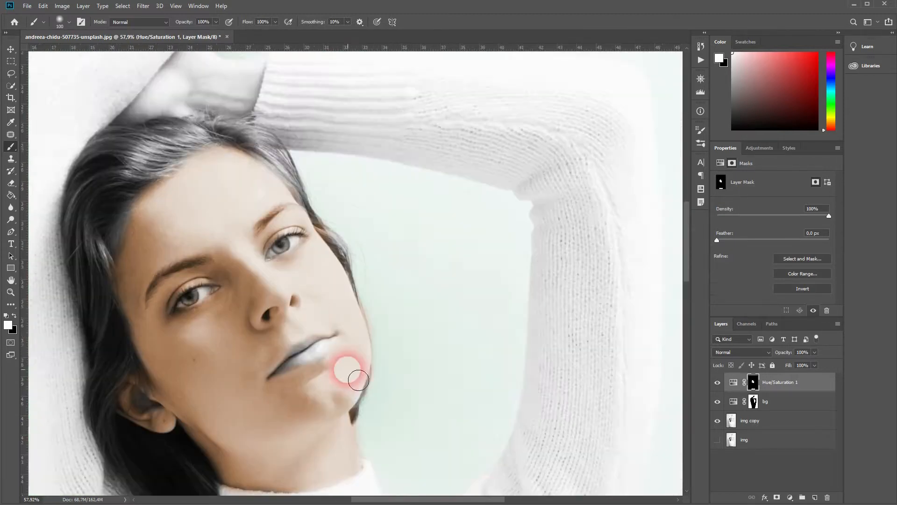
scroll(197, 176, "up", 8)
scroll(591, 206, "down", 5)
scroll(388, 422, "left", 5)
key("x")
key("x")
left_click_drag(333, 369, 352, 468)
left_click_drag(324, 251, 167, 265)
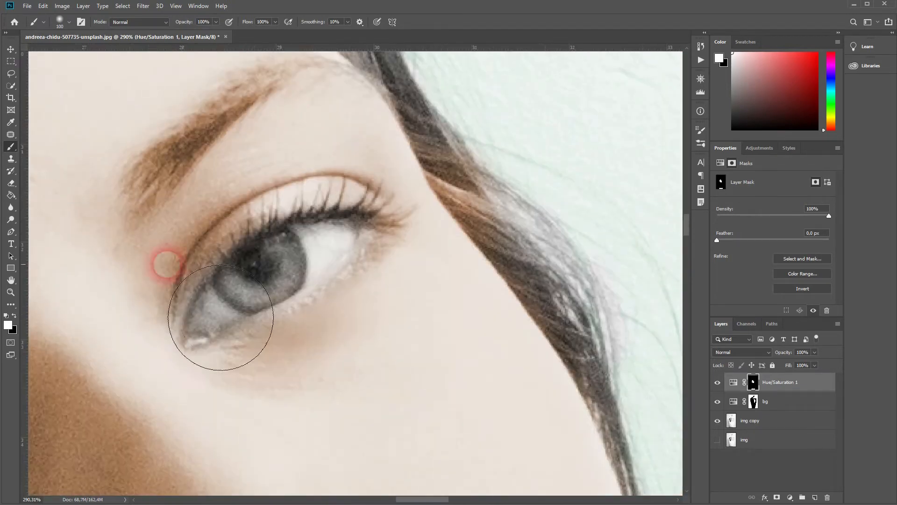
- Paint black on the warm-tint mask over the eye, hair strands and background edges around the face
key("x")
left_click_drag(501, 183, 518, 200)
left_click_drag(471, 121, 393, 322)
left_click_drag(217, 346, 211, 268)
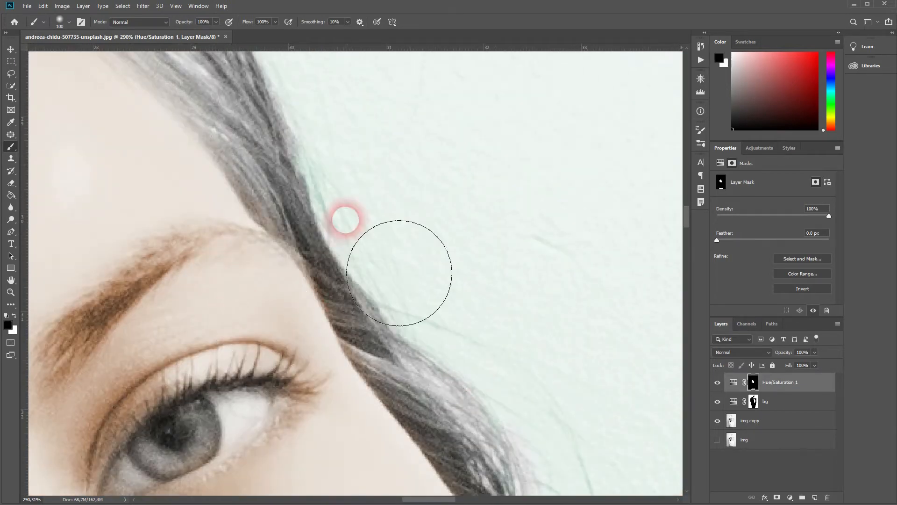
left_click_drag(491, 392, 406, 234)
left_click_drag(484, 374, 436, 162)
left_click_drag(506, 401, 475, 184)
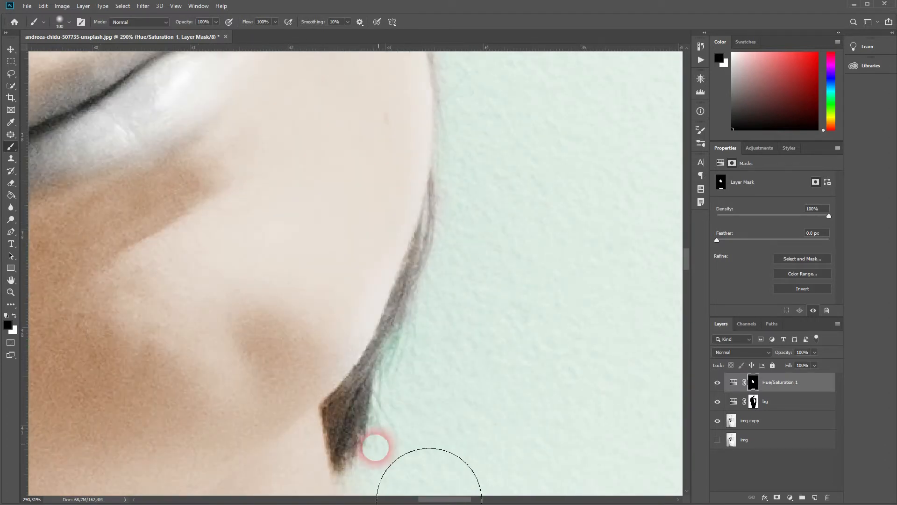
left_click_drag(585, 439, 593, 96)
- Rename the warm-tint adjustment layer skin
scroll(286, 232, "down", 20)
scroll(308, 191, "down", 7)
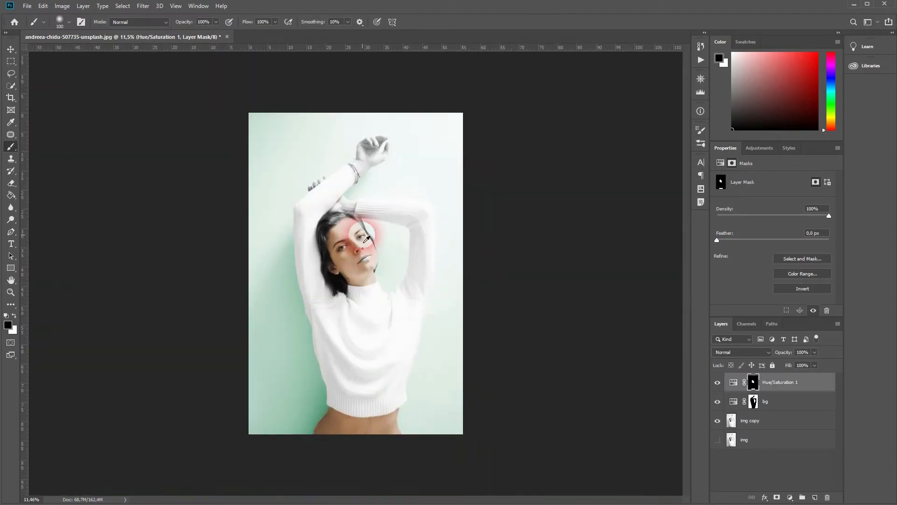
scroll(363, 235, "up", 6)
double_click(782, 382)
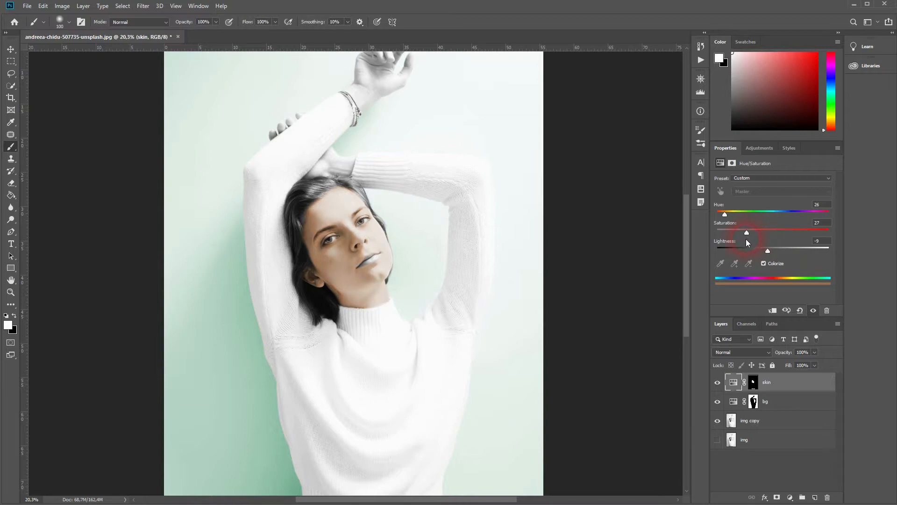
- Add another Hue/Saturation adjustment layer and name it lips
left_click(791, 499)
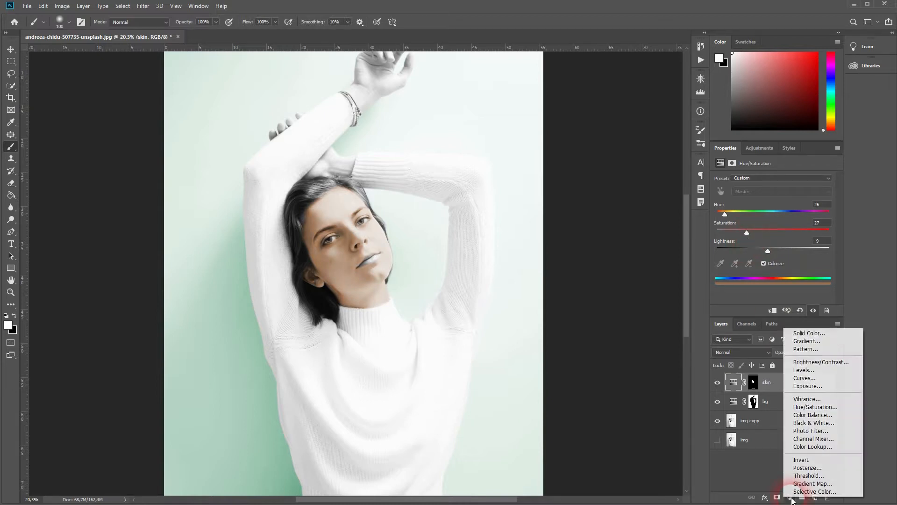
left_click(837, 408)
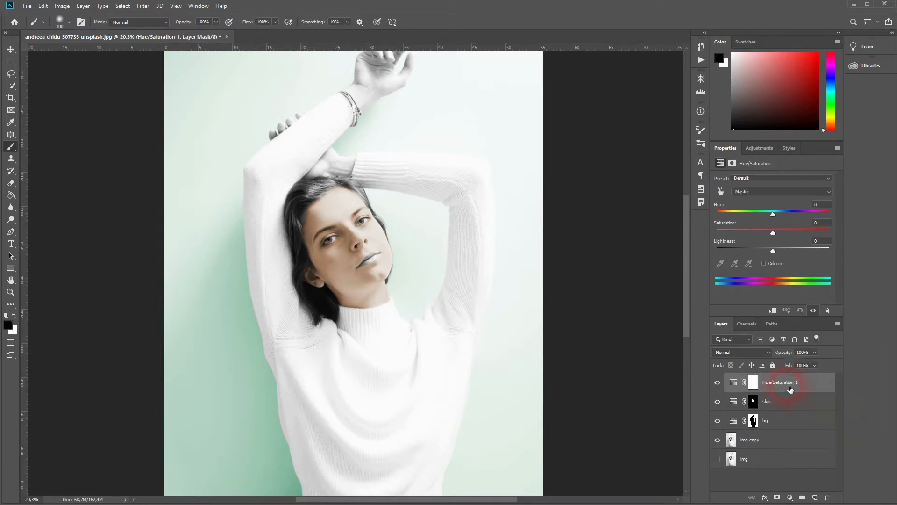
type("lips")
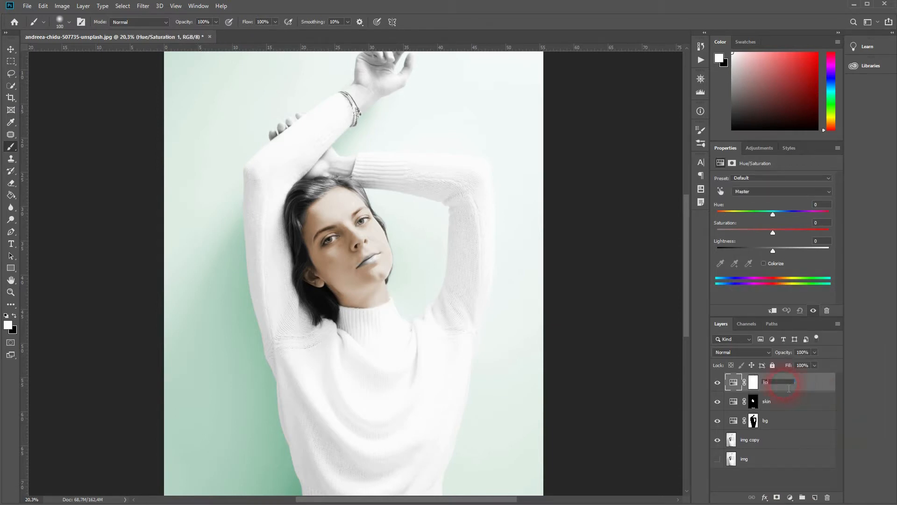
key("Return")
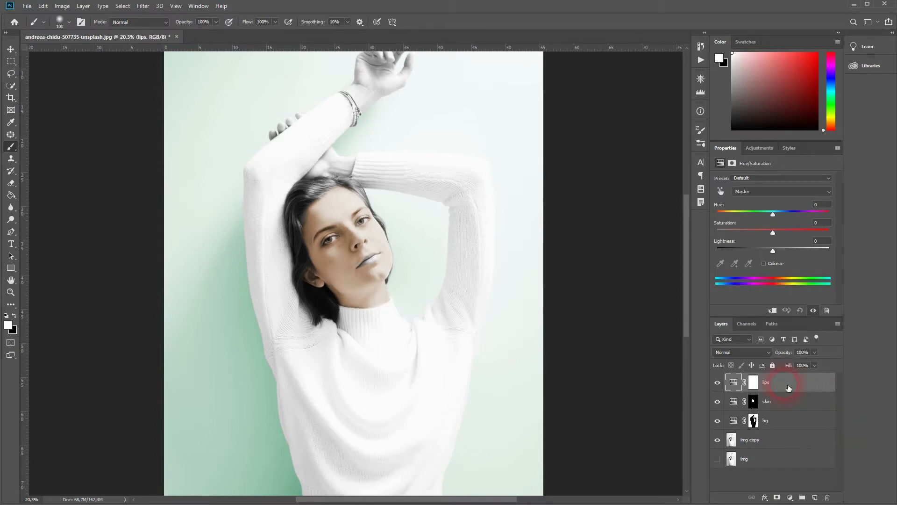
- Enable Colorize on the lips layer with Hue 0 and Saturation 25
left_click(773, 213)
left_click(764, 263)
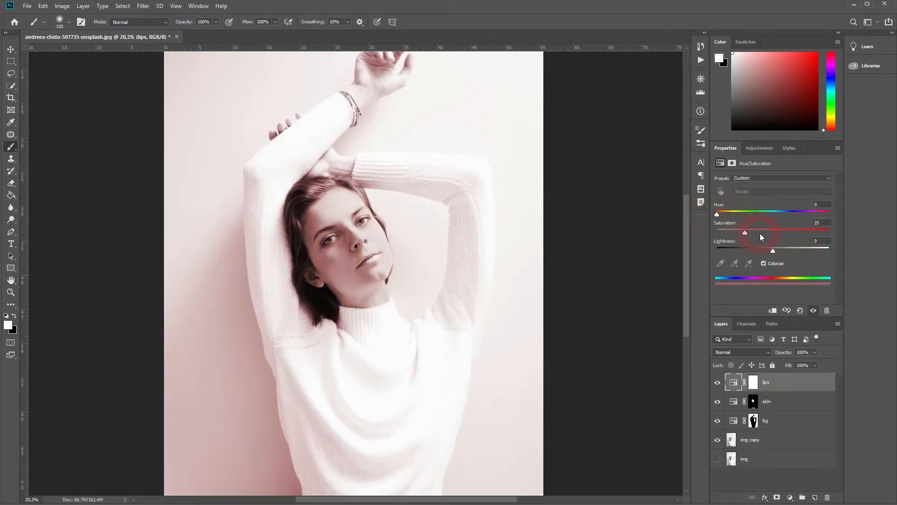
left_click_drag(753, 232, 759, 232)
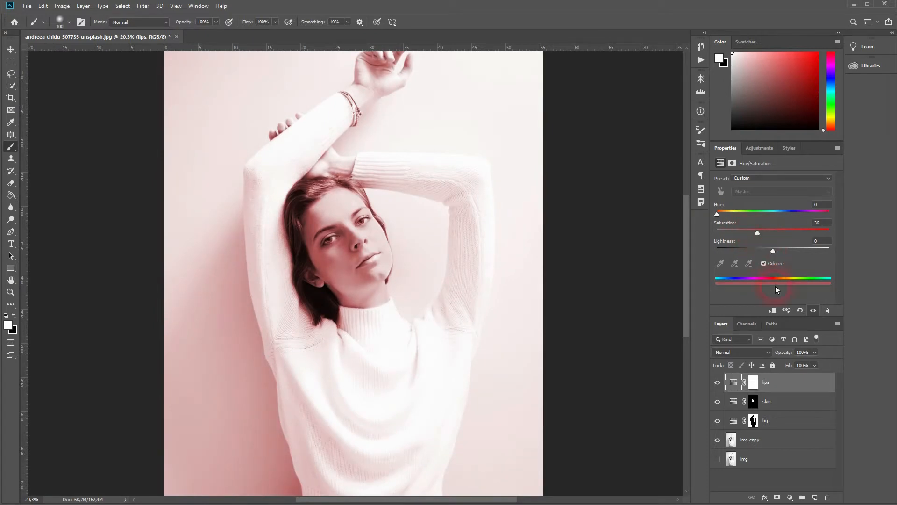
- Invert the lips layer's mask and paint white over the upper lip
left_click(758, 382)
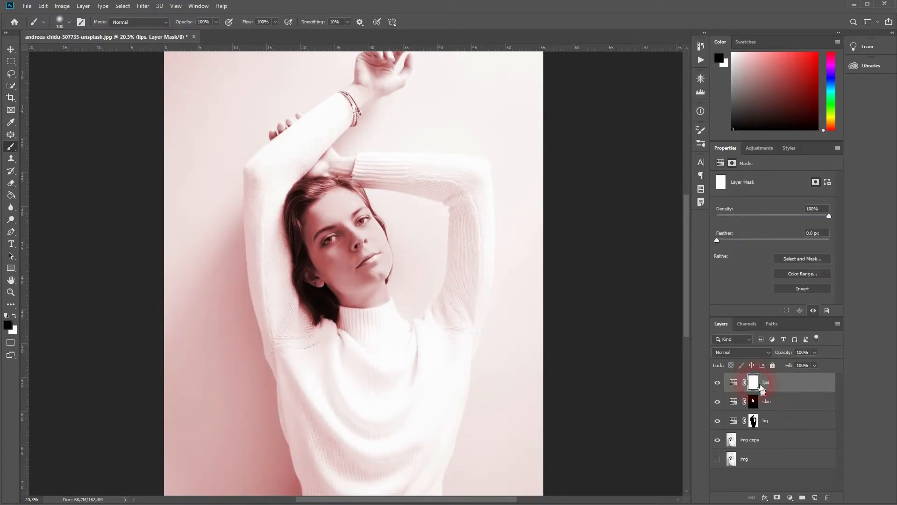
key("ctrl+i")
scroll(360, 259, "up", 3)
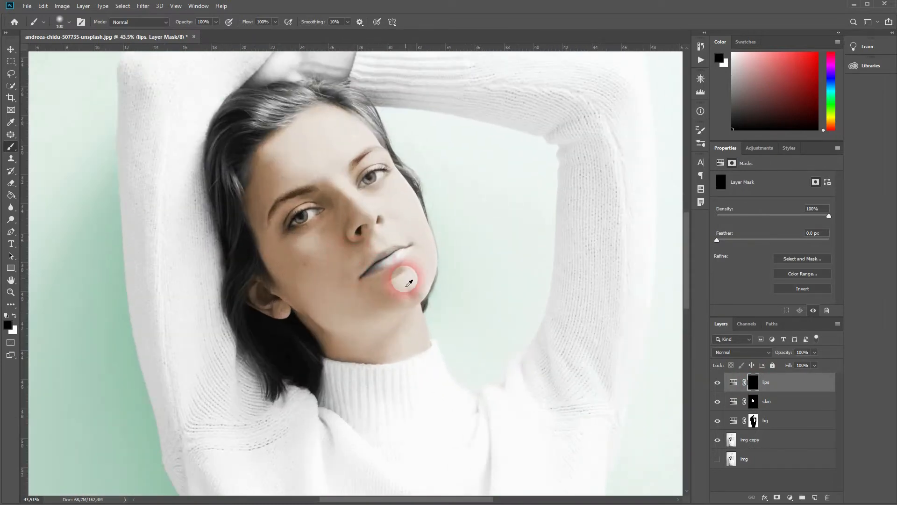
scroll(409, 283, "up", 6)
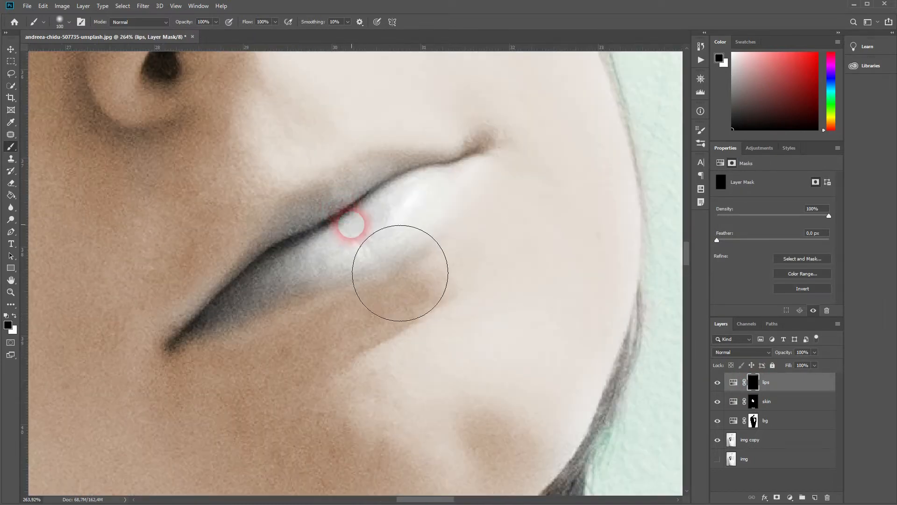
mouse_move(351, 226)
left_mouse_down()
mouse_move(315, 237)
mouse_move(343, 234)
mouse_move(400, 190)
mouse_move(300, 190)
left_mouse_up()
- Set the brush size to 50 px and paint white over the rest of the lips
left_click(64, 25)
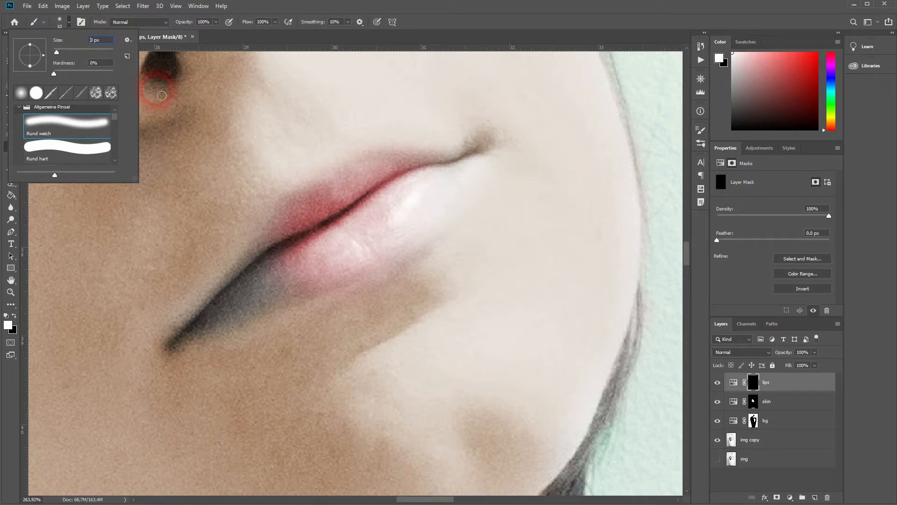
type("5")
key("Return")
mouse_move(254, 273)
left_mouse_down()
mouse_move(272, 270)
mouse_move(240, 300)
mouse_move(236, 341)
mouse_move(203, 363)
left_mouse_up()
mouse_move(310, 277)
left_mouse_down()
mouse_move(500, 175)
mouse_move(461, 200)
mouse_move(397, 202)
mouse_move(380, 226)
mouse_move(333, 233)
mouse_move(316, 244)
mouse_move(395, 244)
mouse_move(463, 211)
mouse_move(384, 270)
mouse_move(490, 174)
mouse_move(321, 220)
mouse_move(274, 213)
mouse_move(189, 329)
mouse_move(162, 347)
mouse_move(167, 382)
mouse_move(220, 406)
mouse_move(214, 433)
mouse_move(218, 401)
mouse_move(474, 282)
mouse_move(579, 165)
mouse_move(566, 166)
mouse_move(553, 189)
mouse_move(544, 136)
mouse_move(484, 143)
mouse_move(629, 125)
mouse_move(416, 288)
left_mouse_up()
scroll(384, 288, "down", 8)
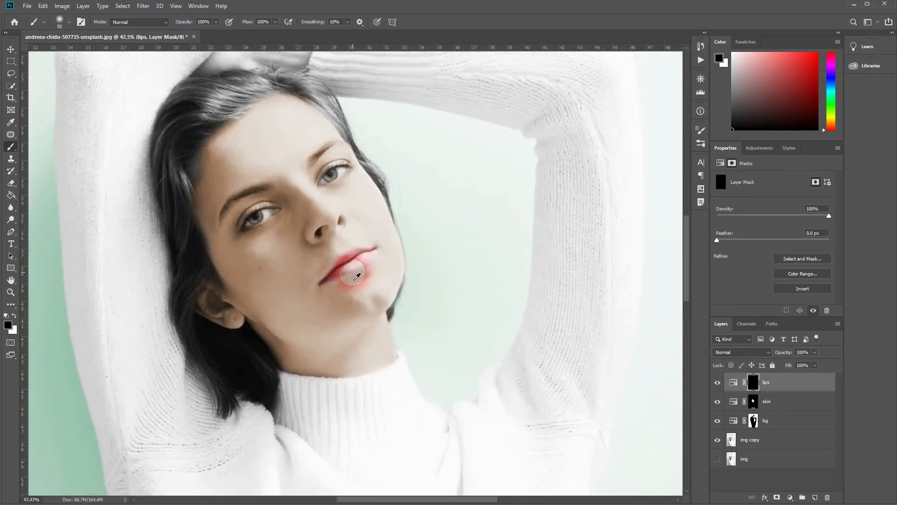
scroll(371, 282, "down", 3)
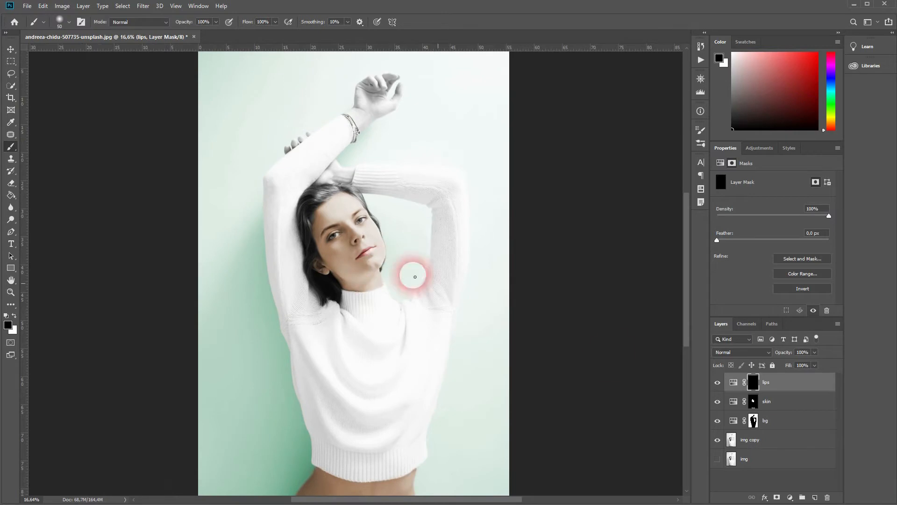
- Add another Hue/Saturation adjustment layer and name it eyes
left_click(790, 498)
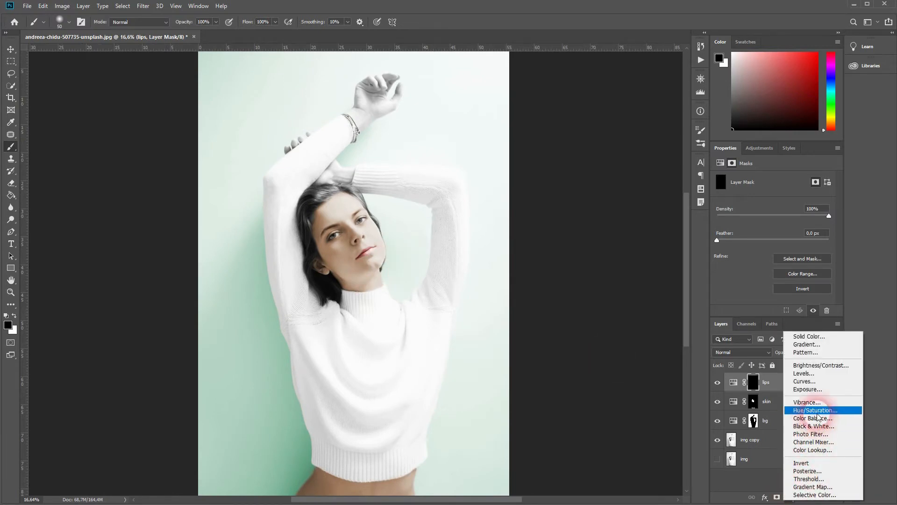
left_click(805, 389)
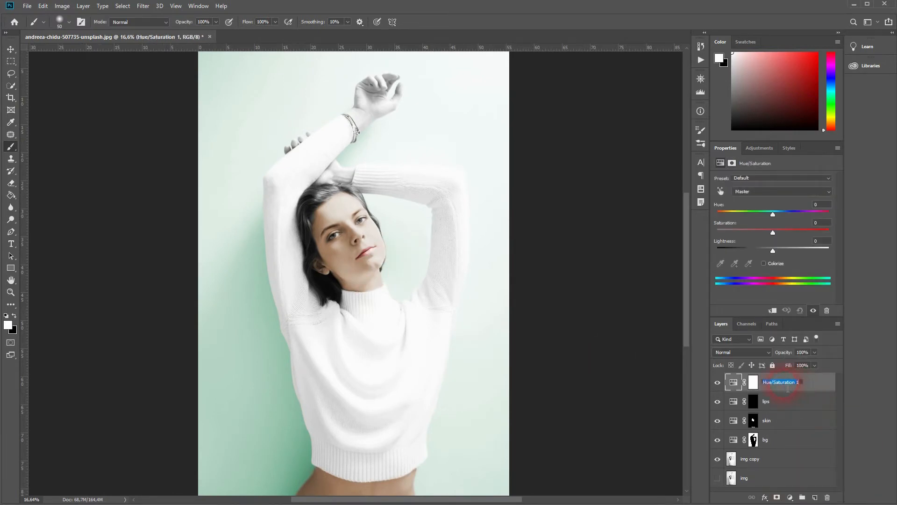
key("Return")
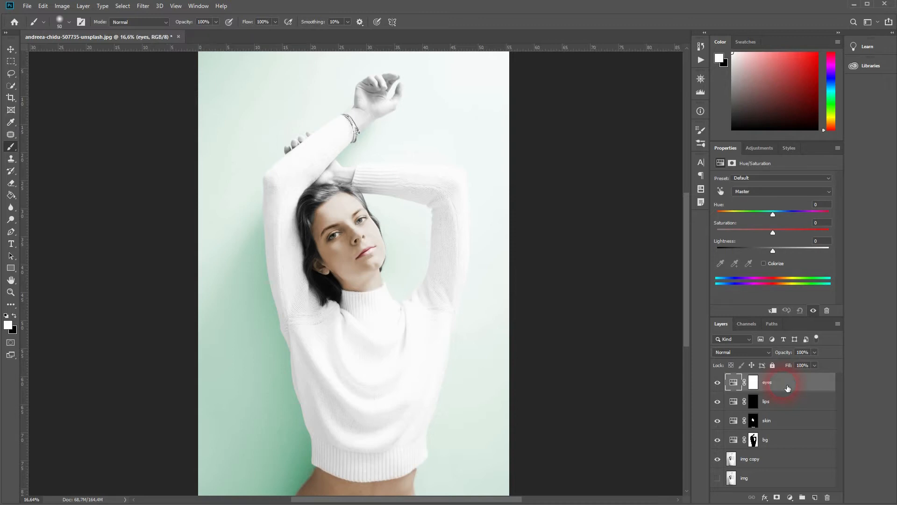
- Enable Colorize on the eyes layer and set Hue 243, Saturation 35, Lightness +4
left_click(768, 263)
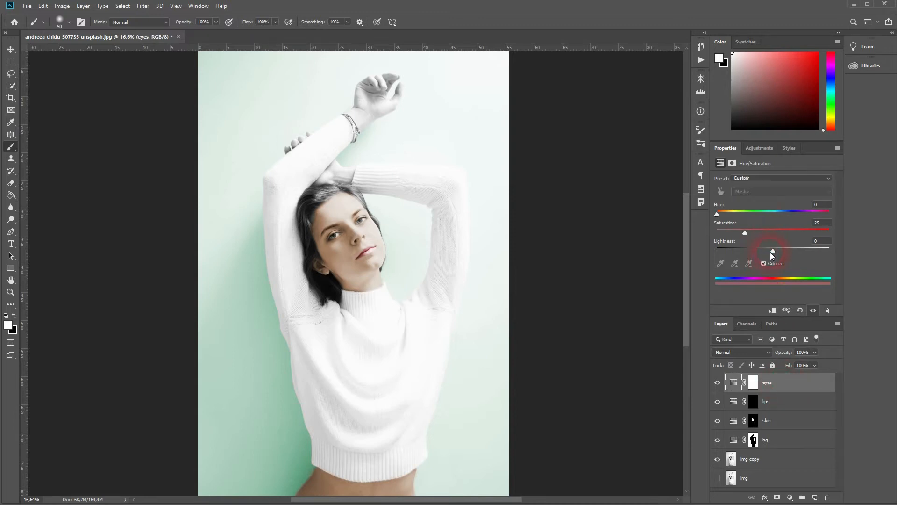
left_click_drag(717, 216, 792, 216)
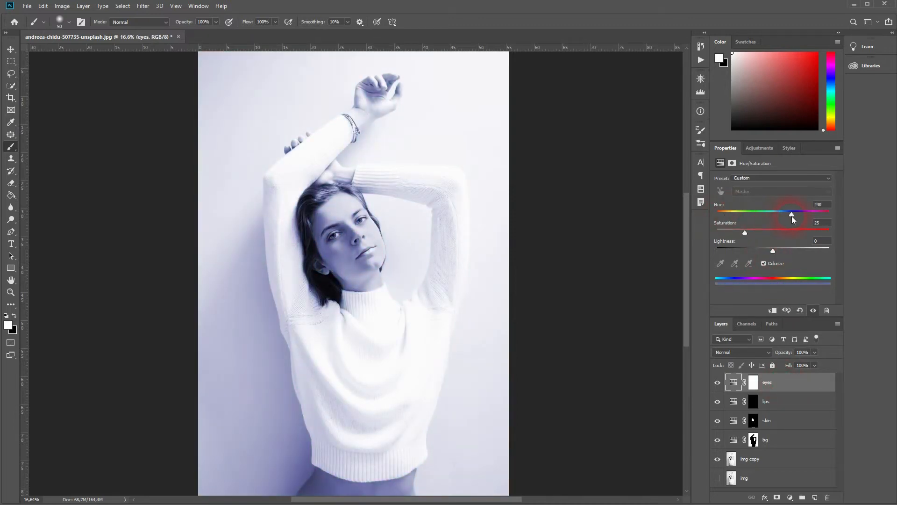
left_click_drag(747, 232, 765, 231)
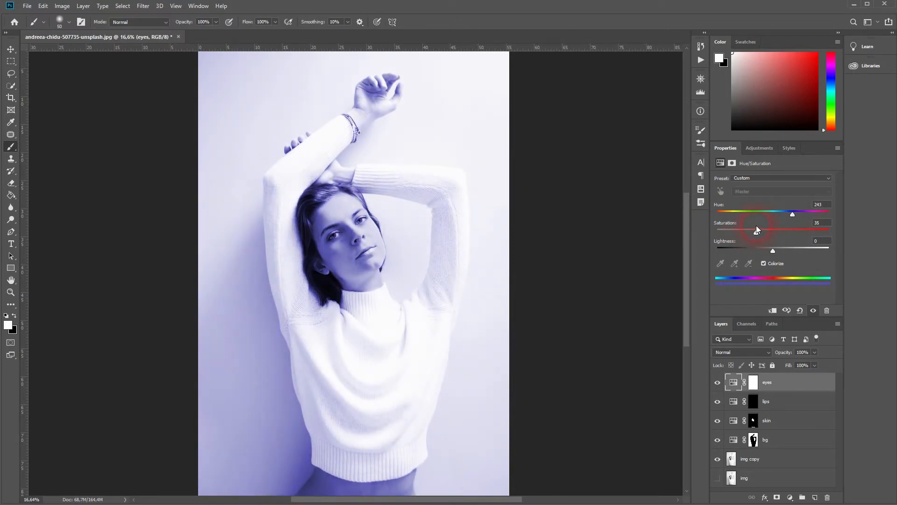
left_click_drag(773, 252, 775, 253)
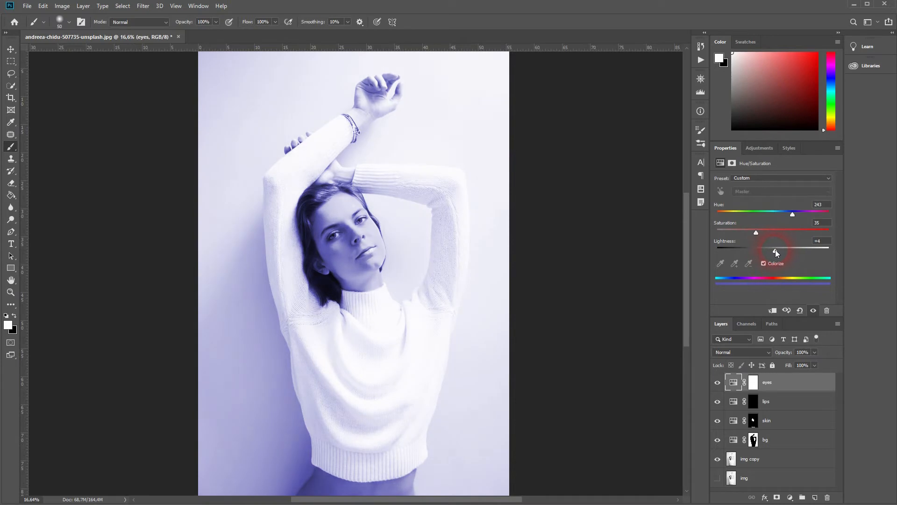
- Fill the eyes layer's mask with black to hide the blue tint
left_click(753, 383)
key("x")
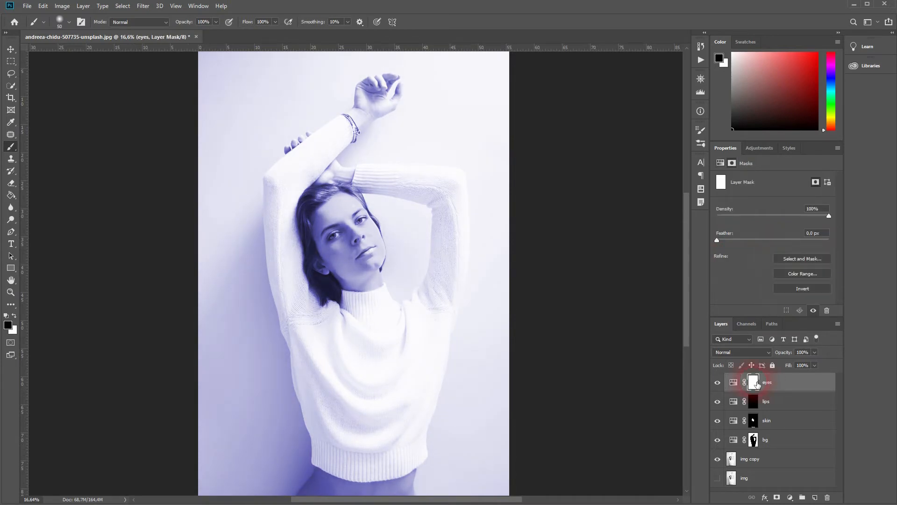
key("alt+BackSpace")
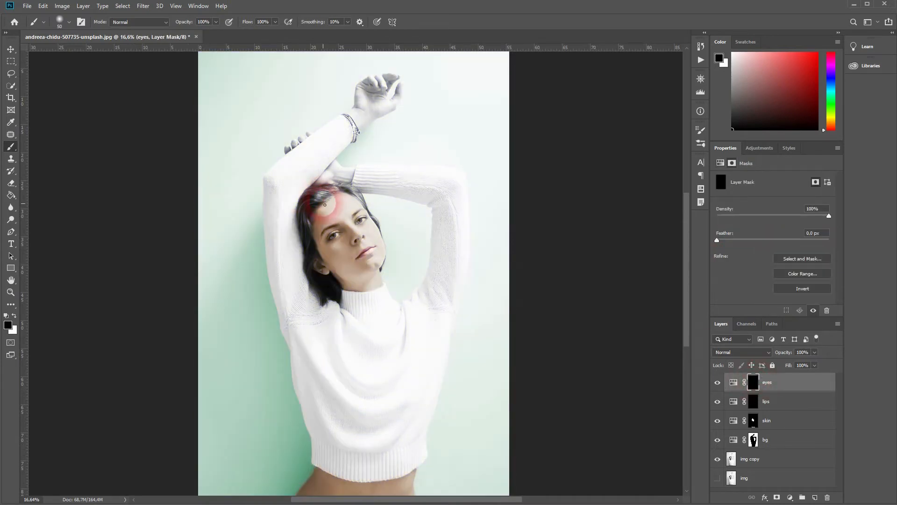
- Zoom in and paint white on the eyes mask over both irises
scroll(331, 236, "up", 10)
scroll(391, 260, "up", 5)
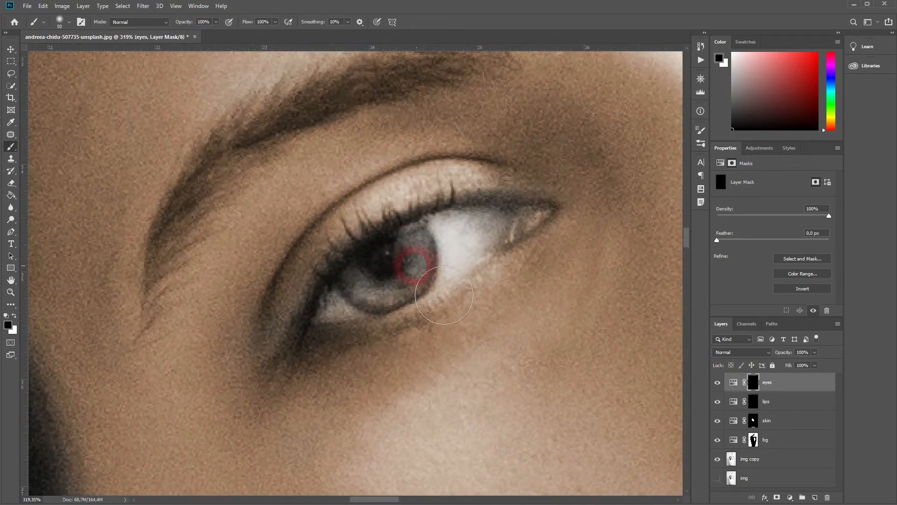
left_click_drag(409, 245, 412, 262)
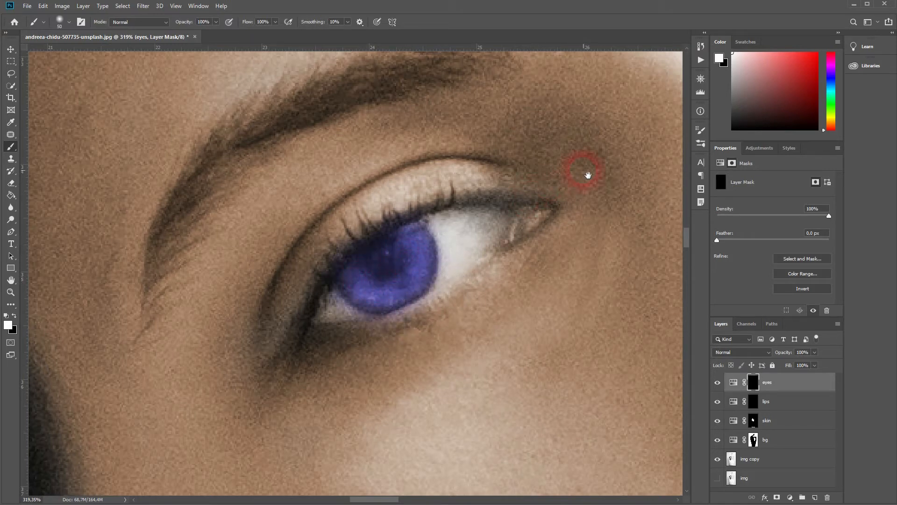
left_click_drag(588, 175, 201, 327)
mouse_move(467, 185)
left_mouse_down()
mouse_move(282, 306)
mouse_move(340, 296)
mouse_move(350, 260)
left_mouse_up()
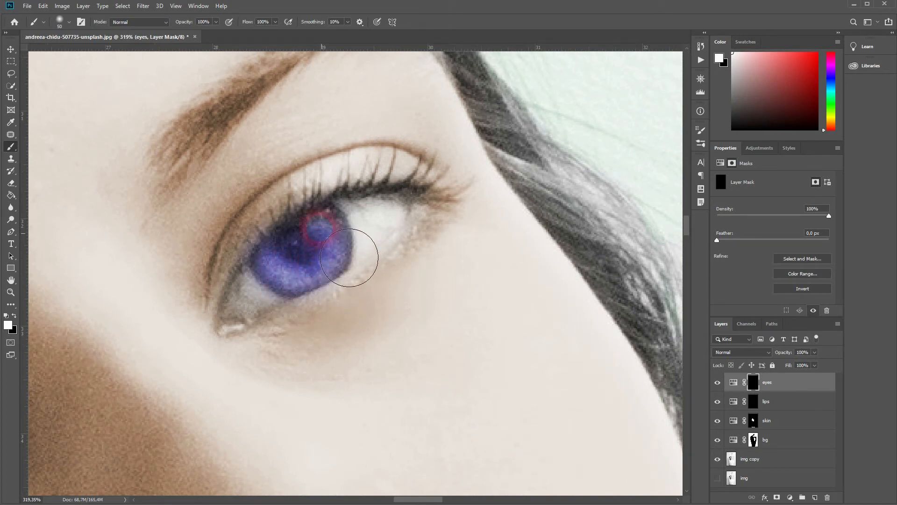
mouse_move(318, 222)
left_mouse_down()
mouse_move(352, 321)
mouse_move(340, 326)
left_mouse_up()
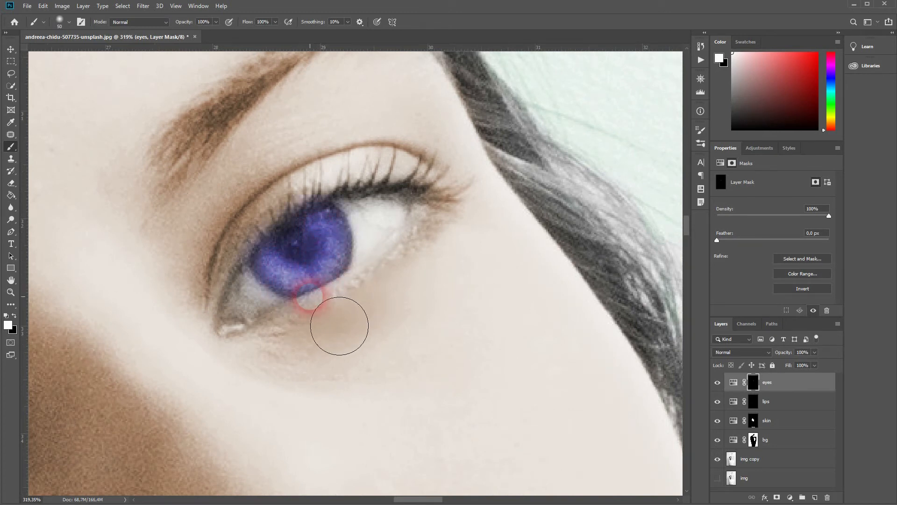
- Set the eyes layer's Hue/Saturation to Saturation 13 and Lightness +18
scroll(340, 326, "down", 8)
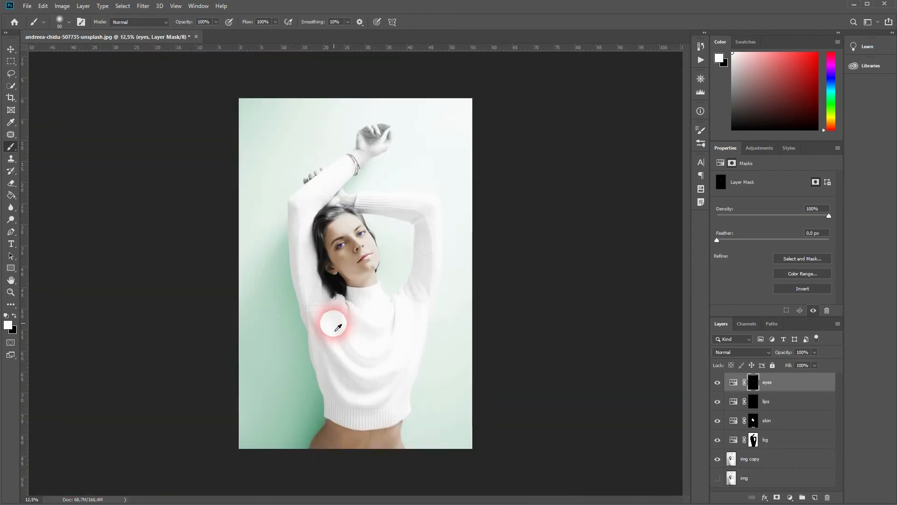
scroll(377, 312, "up", 1)
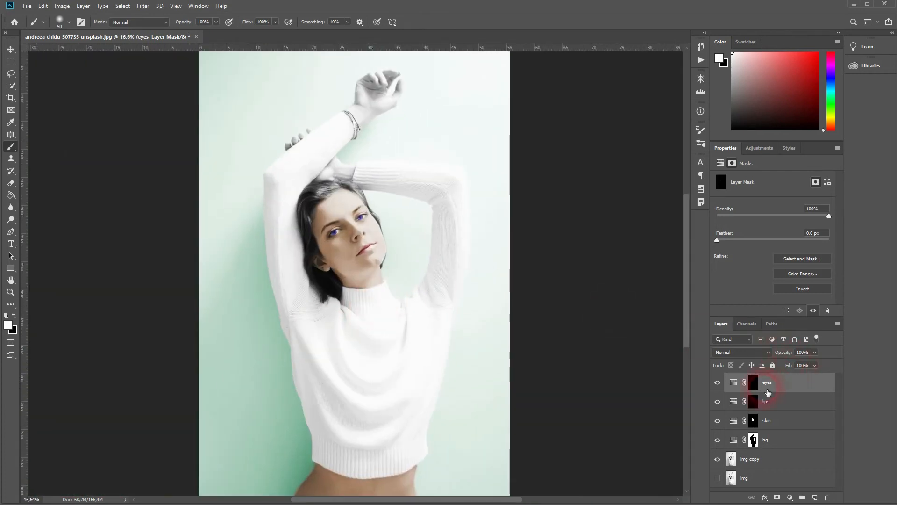
left_click(733, 384)
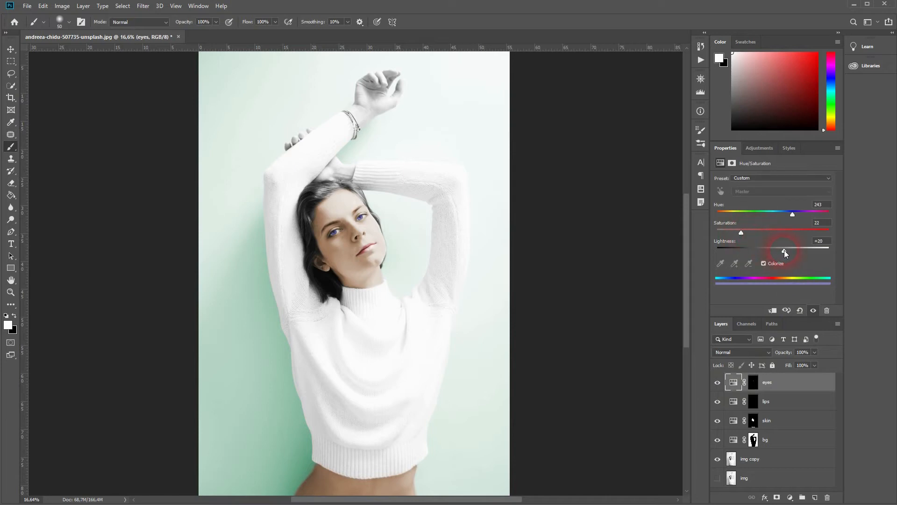
left_click_drag(786, 250, 783, 248)
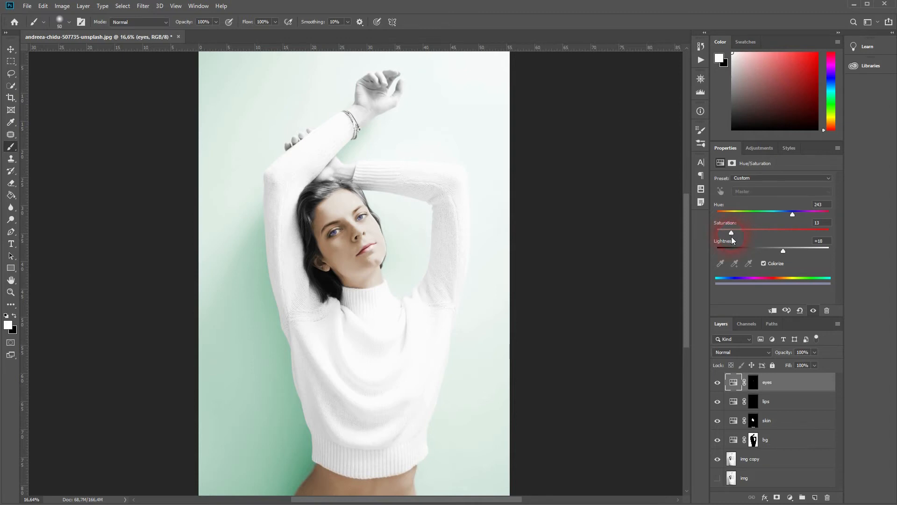
scroll(399, 336, "down", 3)
scroll(406, 332, "up", 3)
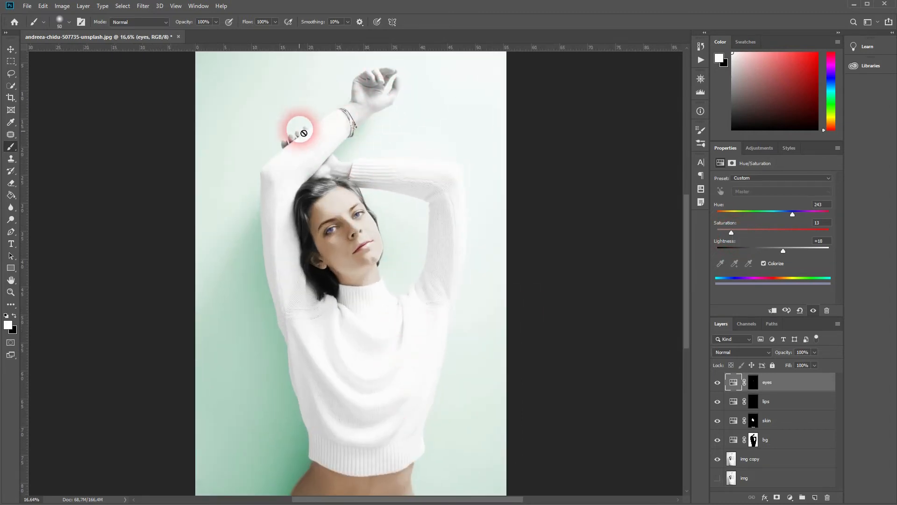
- Zoom in on the raised hand and paint white on the skin mask over it
left_click(784, 427)
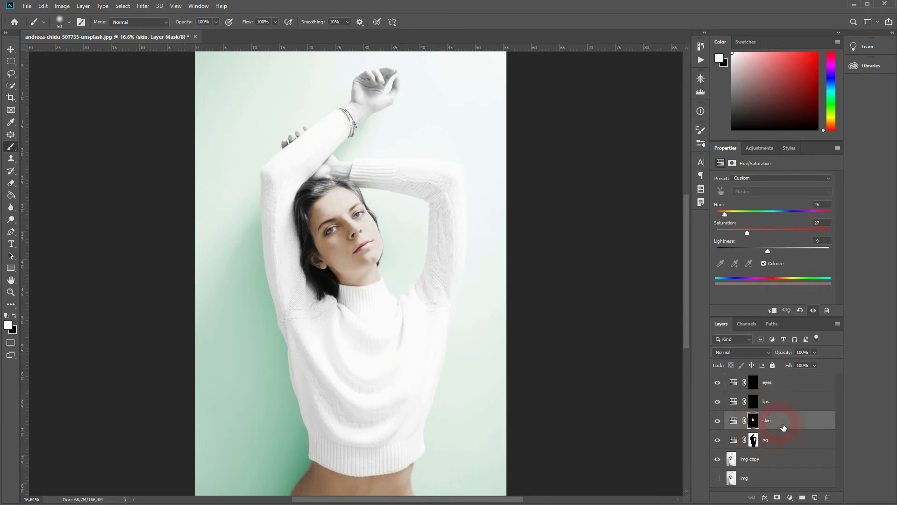
scroll(366, 110, "up", 4)
scroll(367, 105, "up", 4)
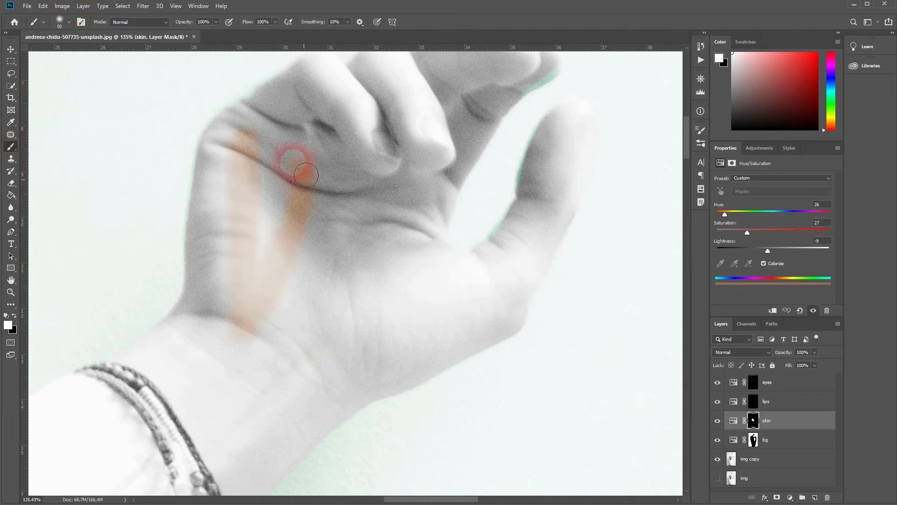
mouse_move(307, 175)
left_mouse_down()
mouse_move(180, 349)
mouse_move(222, 200)
mouse_move(270, 174)
mouse_move(182, 389)
left_mouse_up()
left_click_drag(229, 430, 216, 264)
mouse_move(216, 265)
left_mouse_down()
mouse_move(244, 336)
mouse_move(291, 122)
mouse_move(500, 140)
mouse_move(267, 243)
left_mouse_up()
mouse_move(267, 243)
left_mouse_down()
mouse_move(226, 272)
mouse_move(305, 170)
mouse_move(238, 334)
left_mouse_up()
mouse_move(229, 299)
left_mouse_down()
mouse_move(274, 303)
mouse_move(184, 360)
mouse_move(219, 210)
mouse_move(206, 206)
mouse_move(273, 277)
mouse_move(367, 177)
mouse_move(294, 201)
left_mouse_up()
- Switch to the bg layer mask and paint black over the fingertips to remove the mint tint
key("alt+bracketleft")
key("x")
left_click_drag(358, 379, 417, 283)
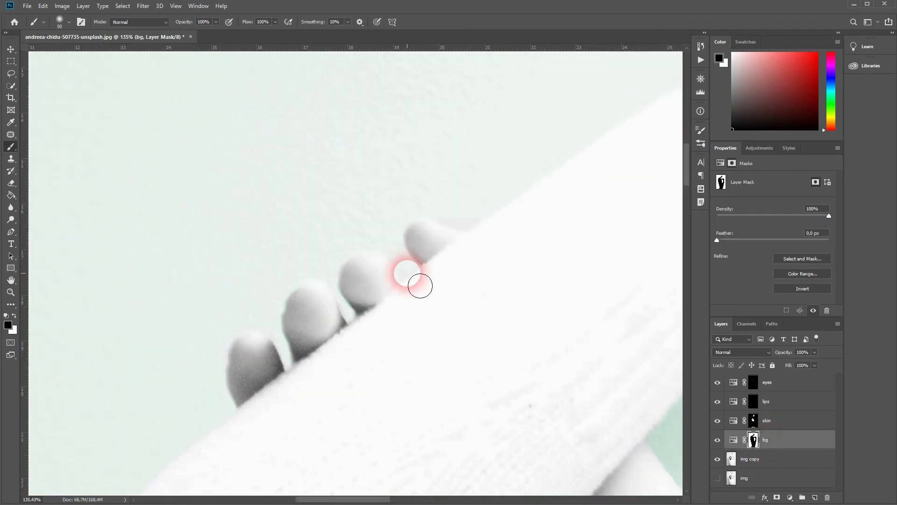
- Return to the skin mask and paint white over the fingertips, cleaning the edges with black
key("alt+bracketright")
key("x")
mouse_move(239, 370)
left_mouse_down()
mouse_move(248, 345)
mouse_move(314, 361)
mouse_move(356, 287)
mouse_move(461, 244)
mouse_move(477, 225)
left_mouse_up()
key("x")
left_click_drag(353, 242, 365, 254)
key("x")
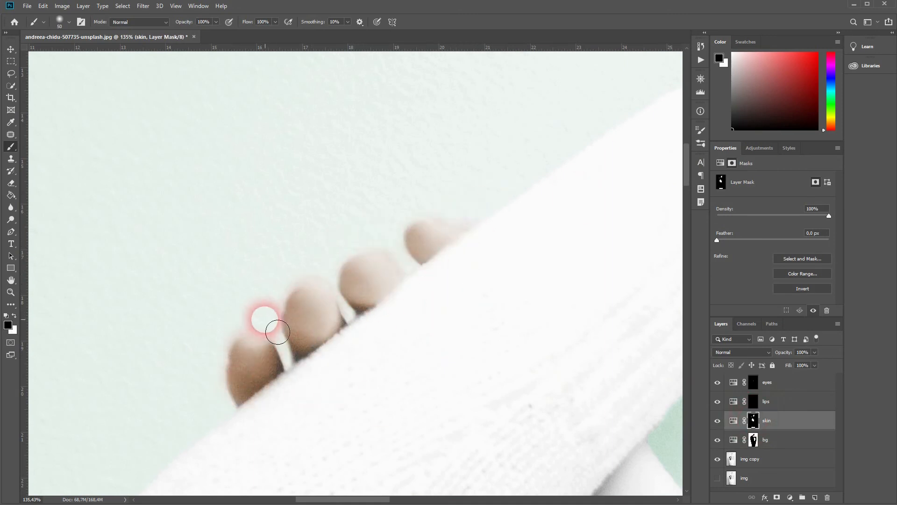
- Continue painting the skin mask over the hand, alternating white and black along the edges
left_click_drag(380, 403, 346, 181)
mouse_move(421, 172)
left_mouse_down()
mouse_move(379, 248)
mouse_move(409, 160)
mouse_move(186, 273)
mouse_move(149, 262)
mouse_move(349, 180)
mouse_move(201, 196)
mouse_move(286, 92)
mouse_move(225, 174)
mouse_move(136, 260)
mouse_move(83, 275)
mouse_move(187, 171)
mouse_move(230, 88)
left_mouse_up()
key("x")
mouse_move(343, 105)
left_mouse_down()
mouse_move(351, 132)
mouse_move(303, 78)
mouse_move(403, 142)
mouse_move(384, 137)
mouse_move(444, 131)
mouse_move(386, 139)
mouse_move(372, 131)
mouse_move(500, 162)
mouse_move(443, 315)
left_mouse_up()
scroll(442, 315, "down", 8)
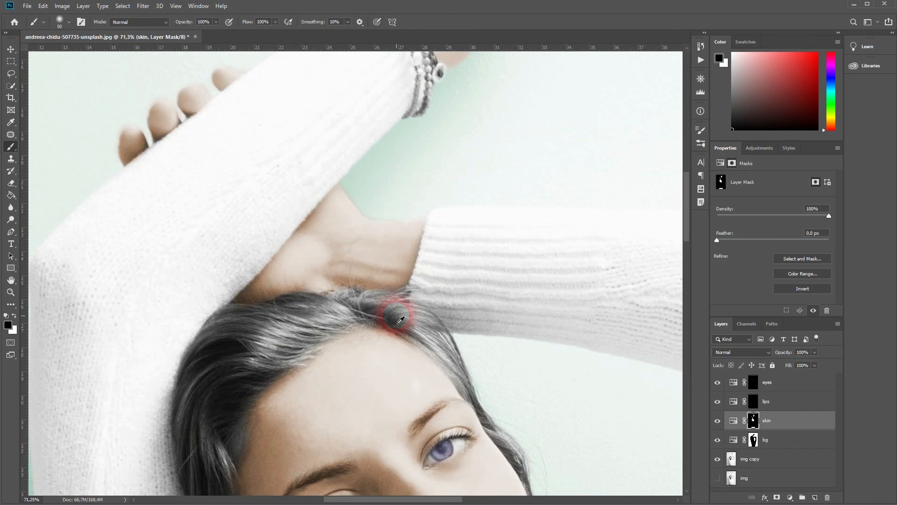
scroll(403, 344, "up", 1)
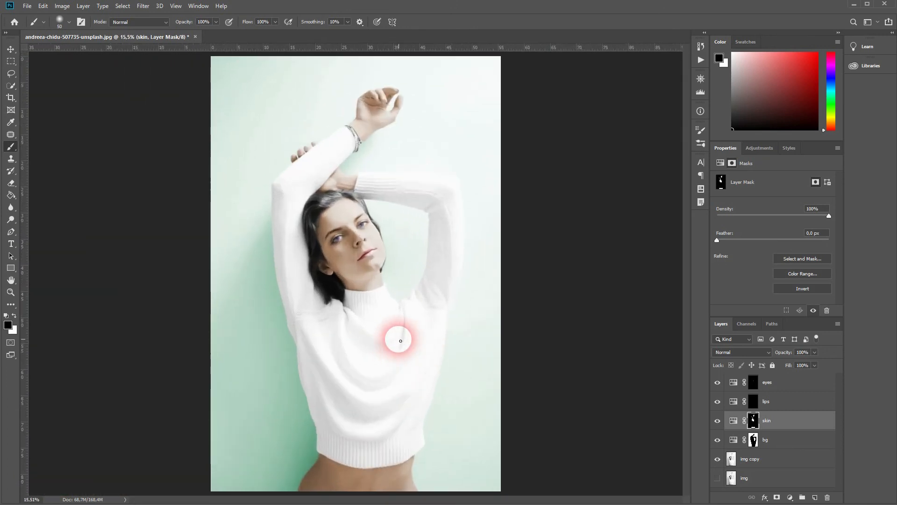